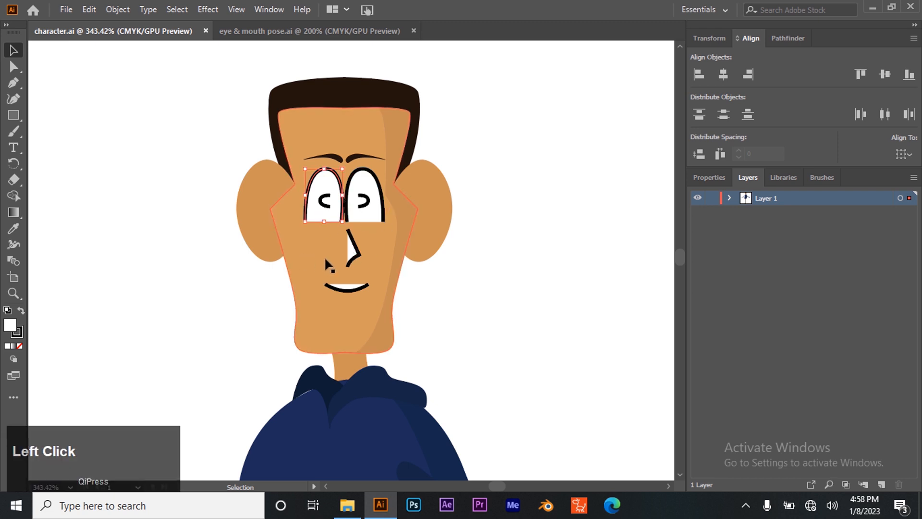
- Recolor both white eye shapes with the face's skin tone, sampling it from the face with the Eyedropper
shift+click(367, 212)
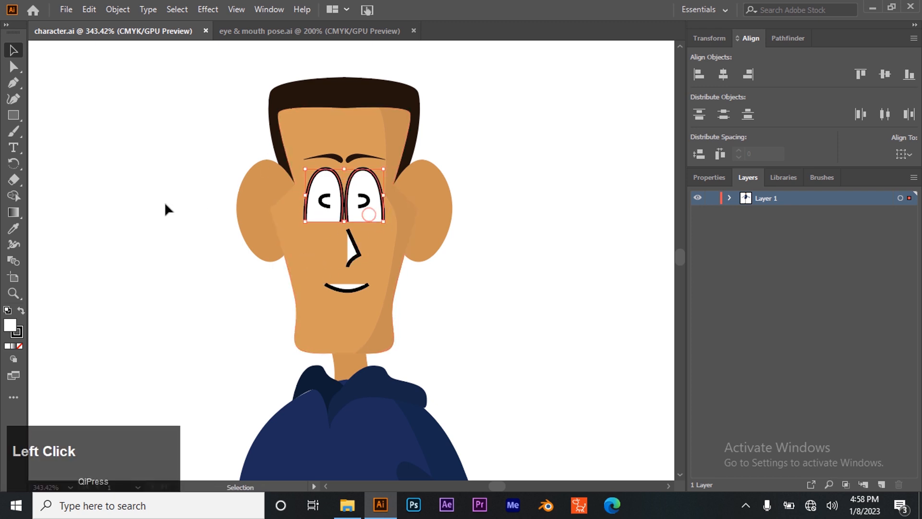
double_click(10, 325)
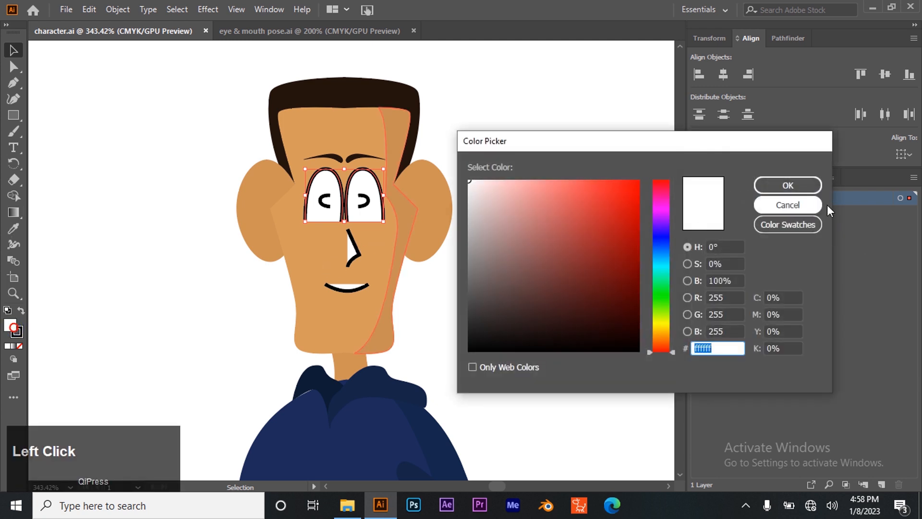
click(800, 206)
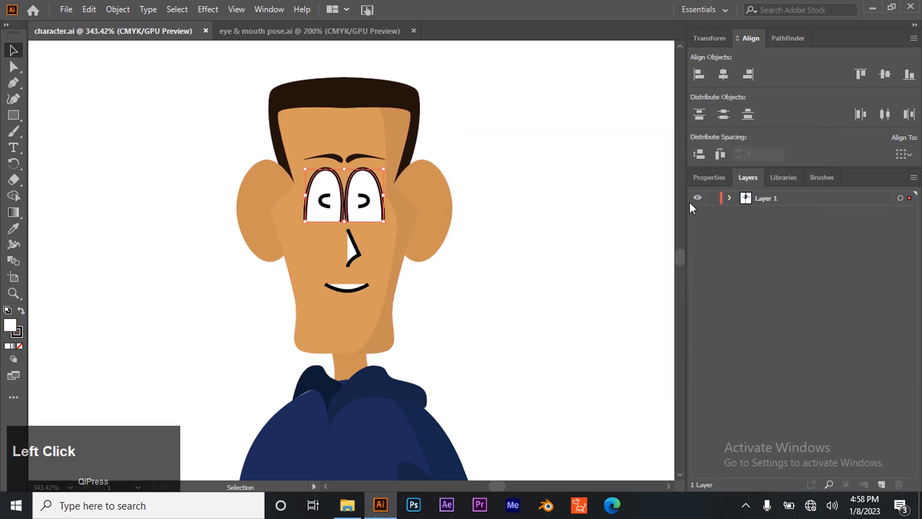
click(729, 198)
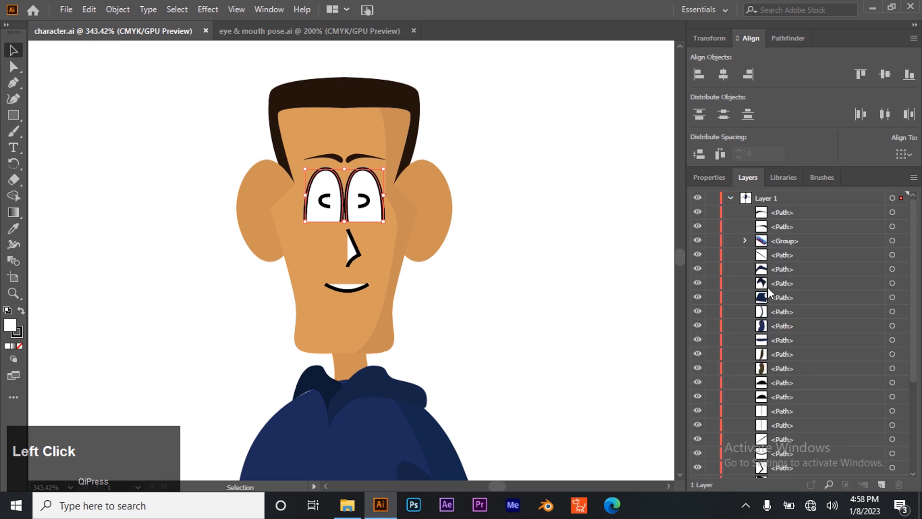
click(14, 229)
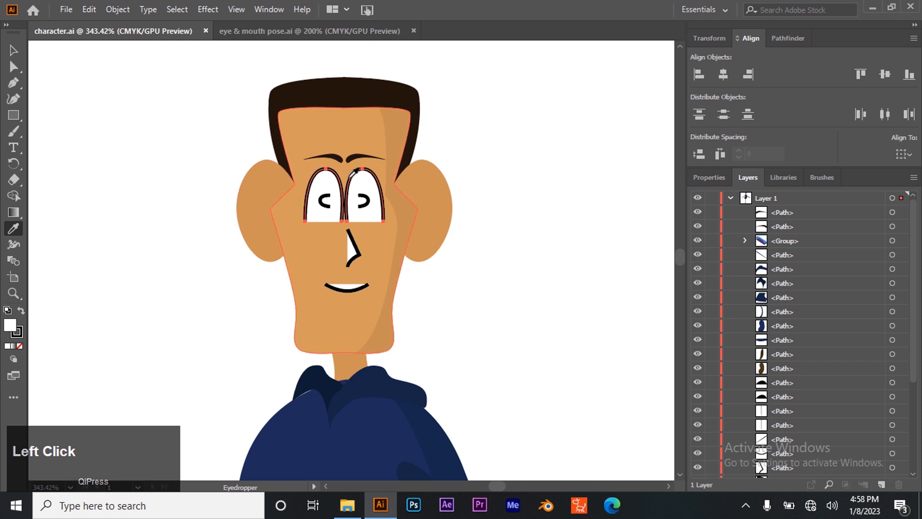
click(311, 283)
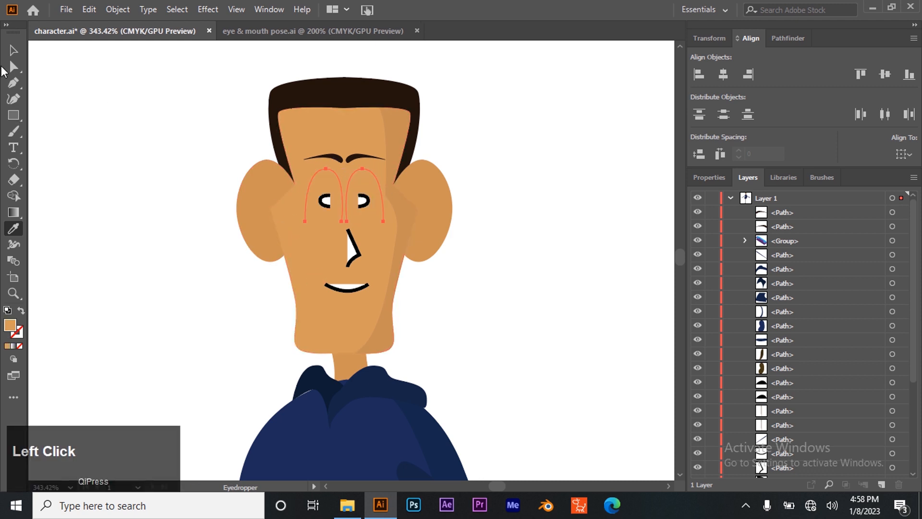
- Give both skin-colored eye shapes a 1 pt black stroke, and deselect them
click(719, 176)
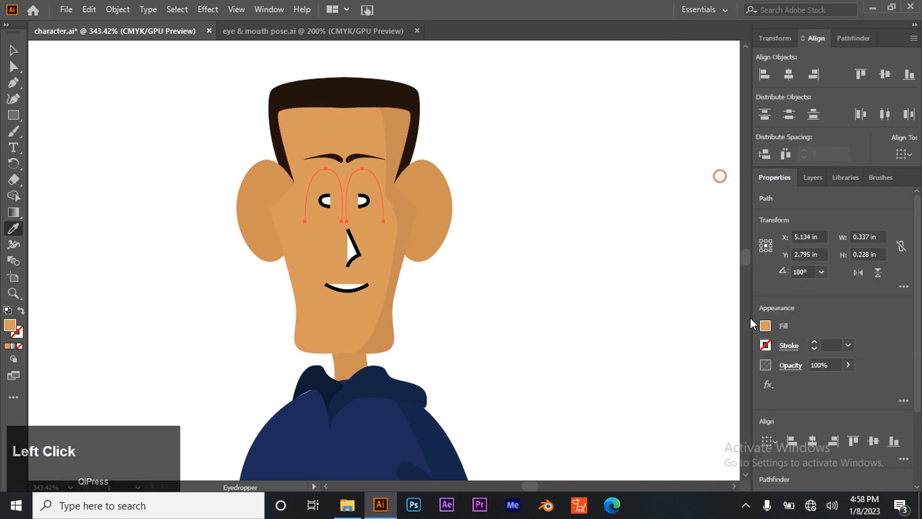
click(815, 342)
click(815, 342)
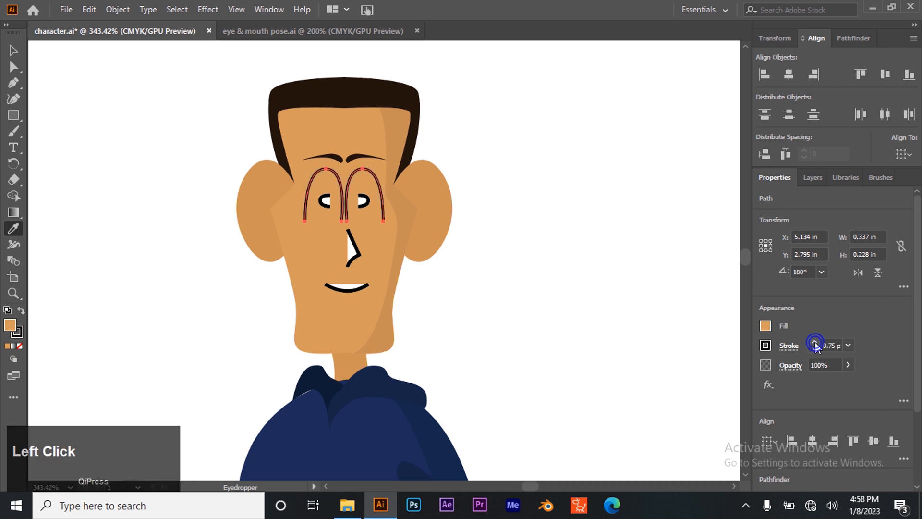
click(815, 341)
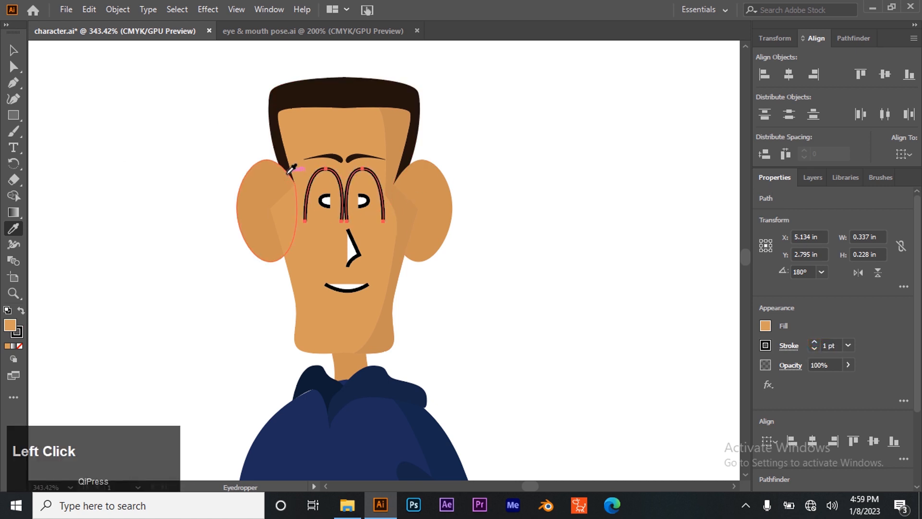
click(13, 50)
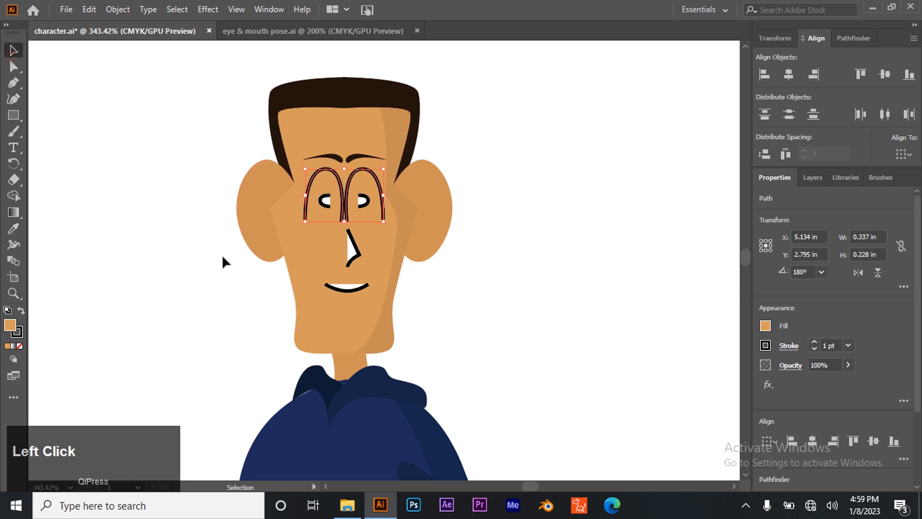
click(225, 312)
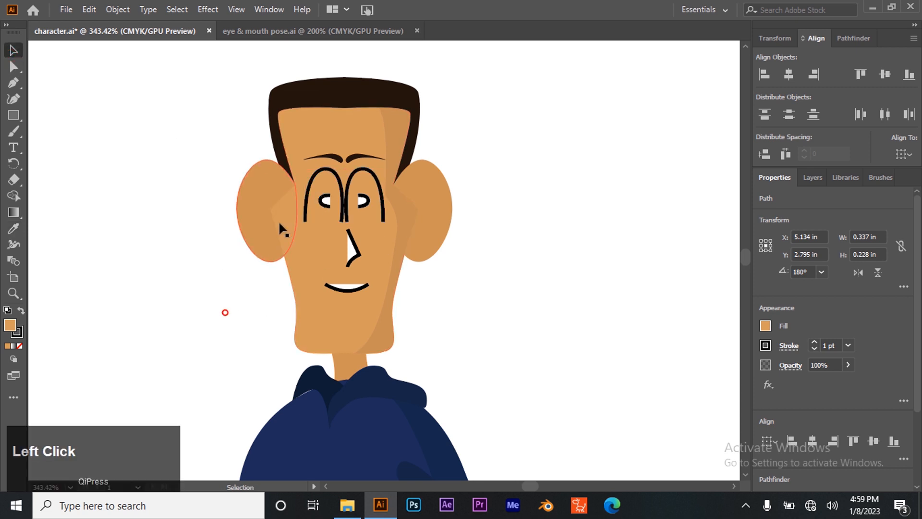
- Remove the white fill from the two small curved shapes inside the eyes, keeping their black strokes
click(329, 199)
shift+click(364, 201)
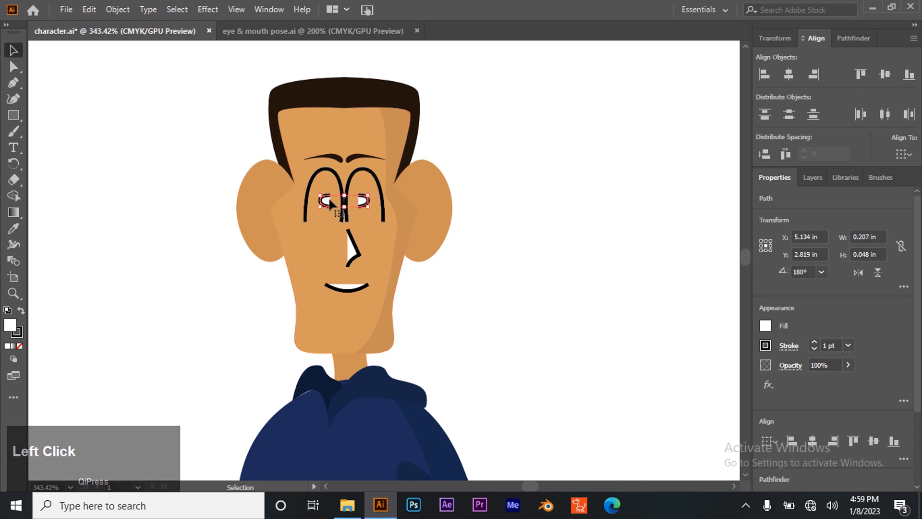
click(20, 346)
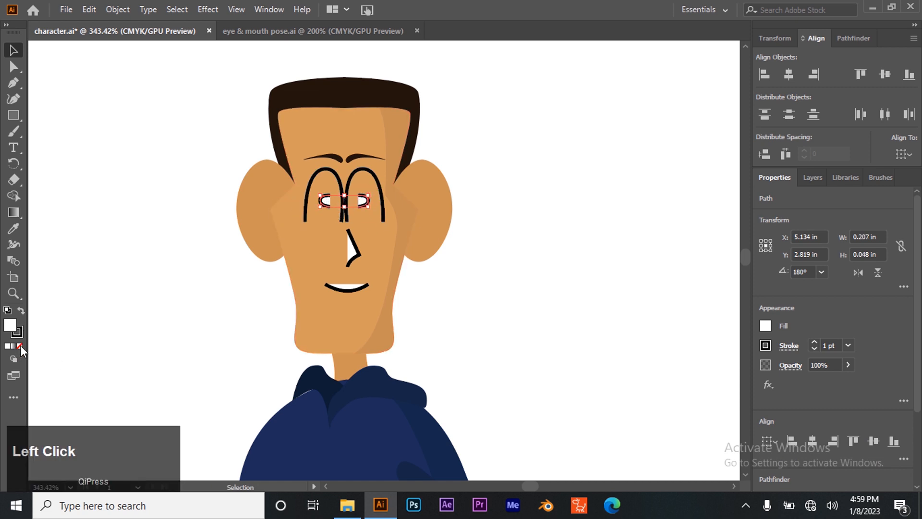
click(186, 253)
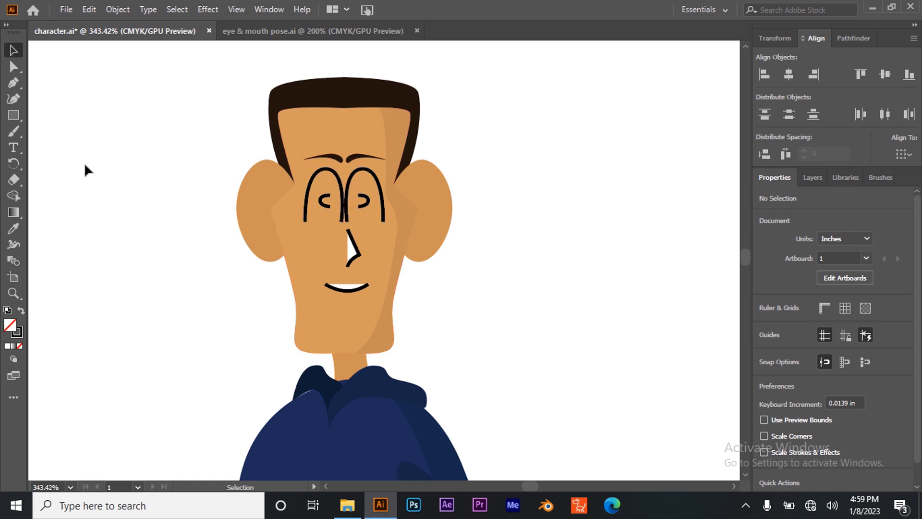
click(14, 115)
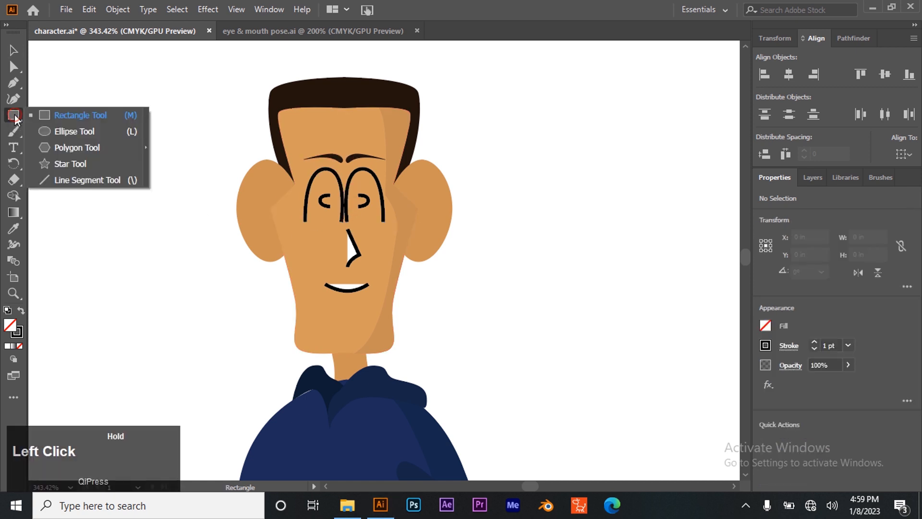
click(89, 131)
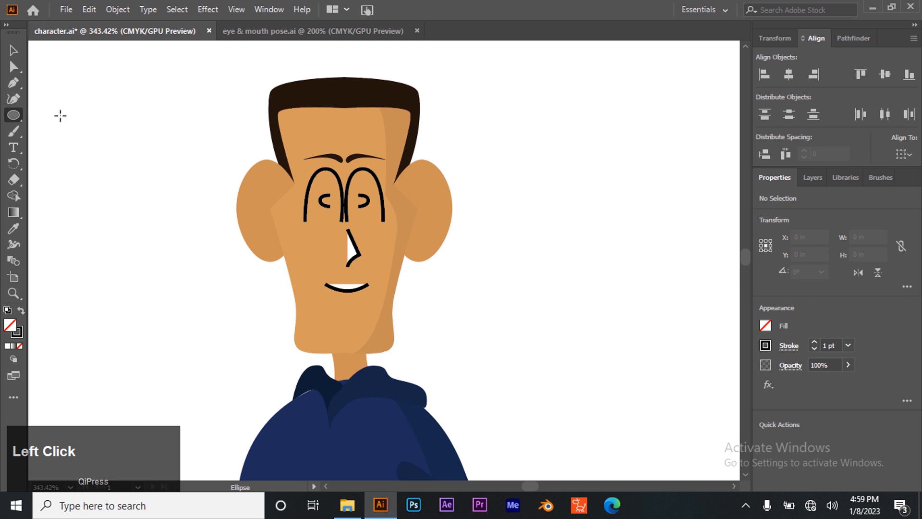
drag(59, 109, 411, 110)
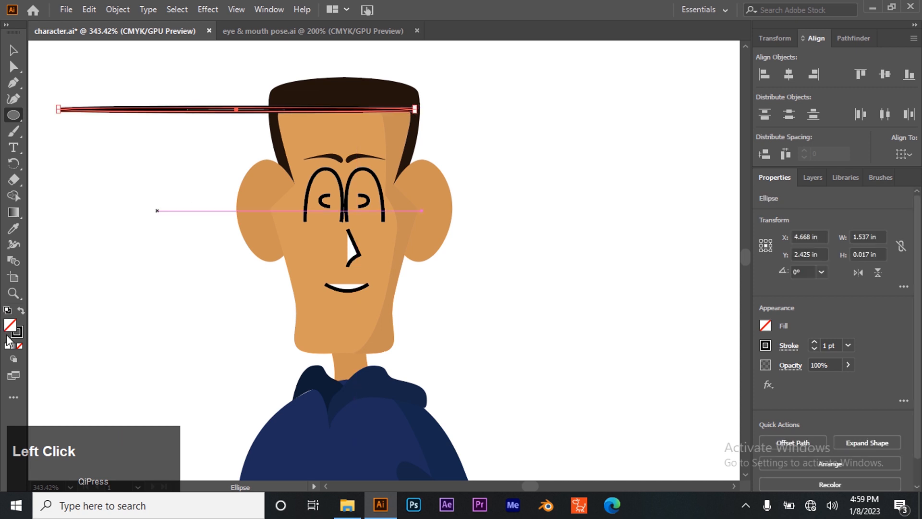
click(22, 311)
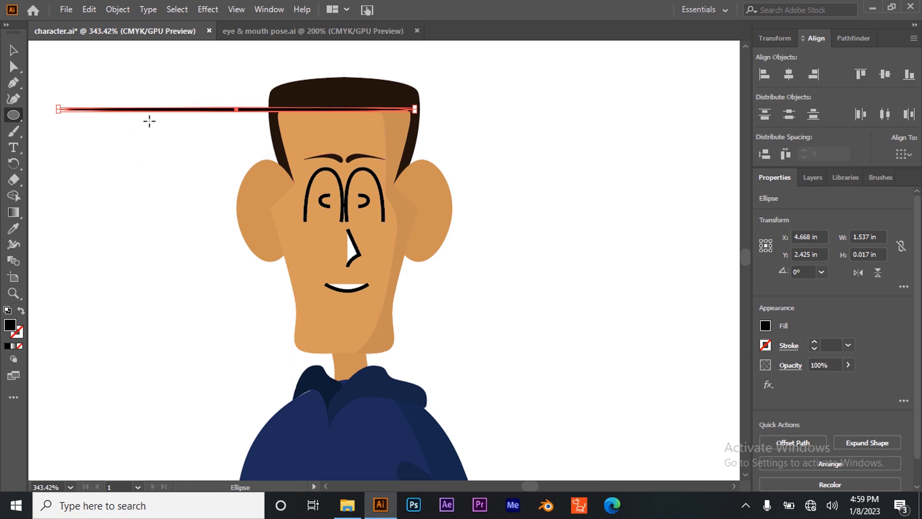
key(ctrl+z)
key(ctrl+z)
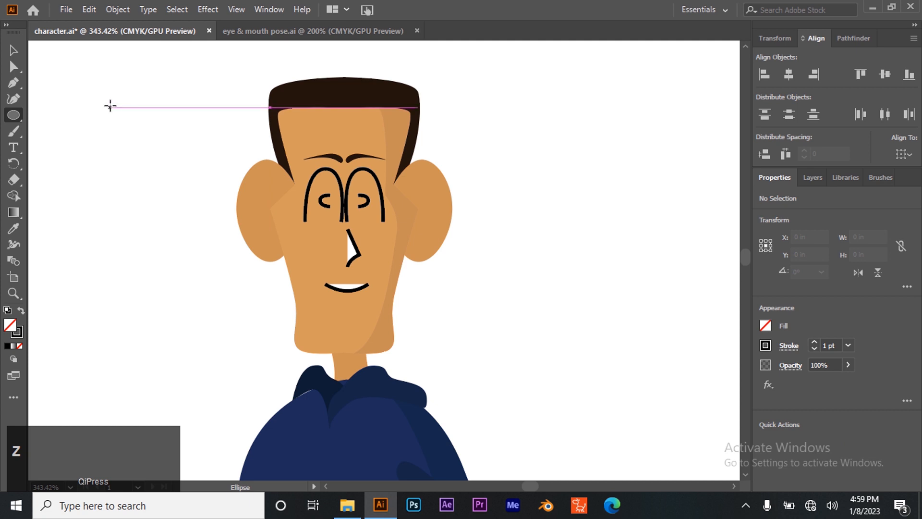
- Draw a very flat horizontal ellipse about 2.48 in wide and 0.009 in high, with black fill and no stroke
drag(75, 116, 651, 118)
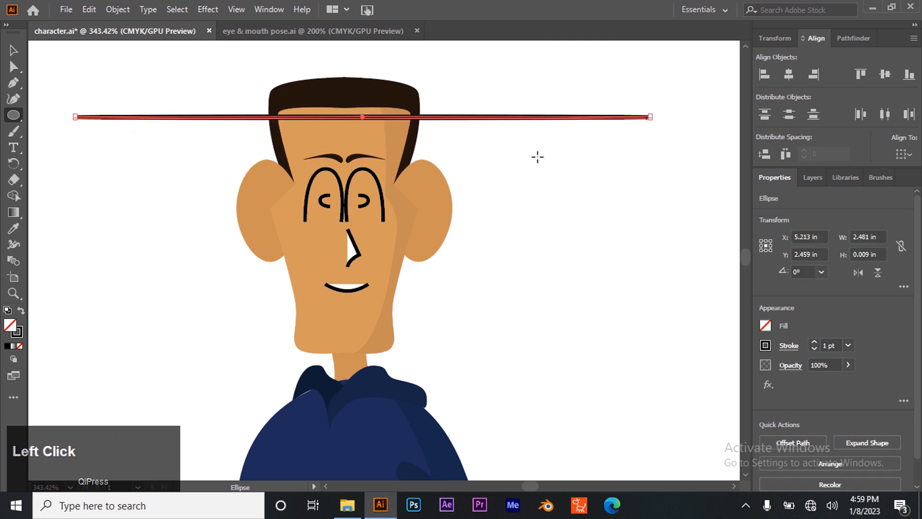
click(21, 312)
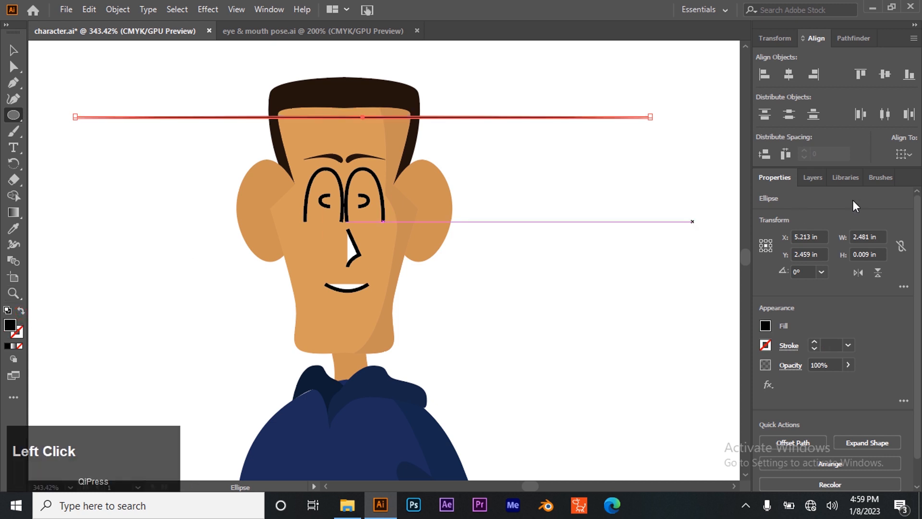
- Create a new art brush from the flat ellipse with the default brush options, and delete the ellipse from the artboard
click(813, 179)
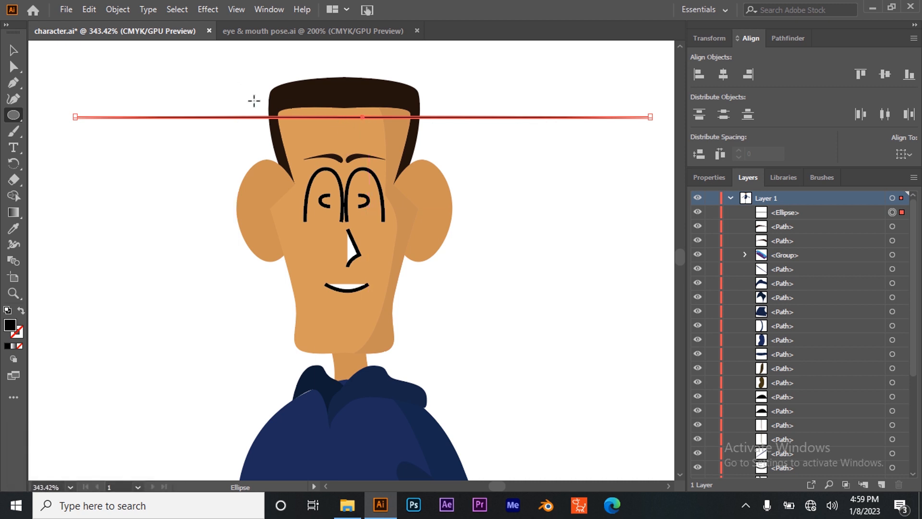
click(265, 11)
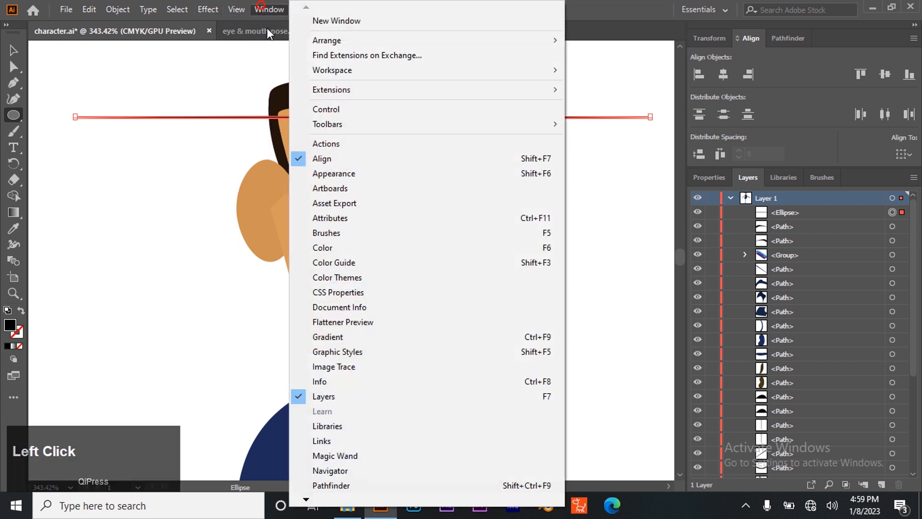
click(340, 233)
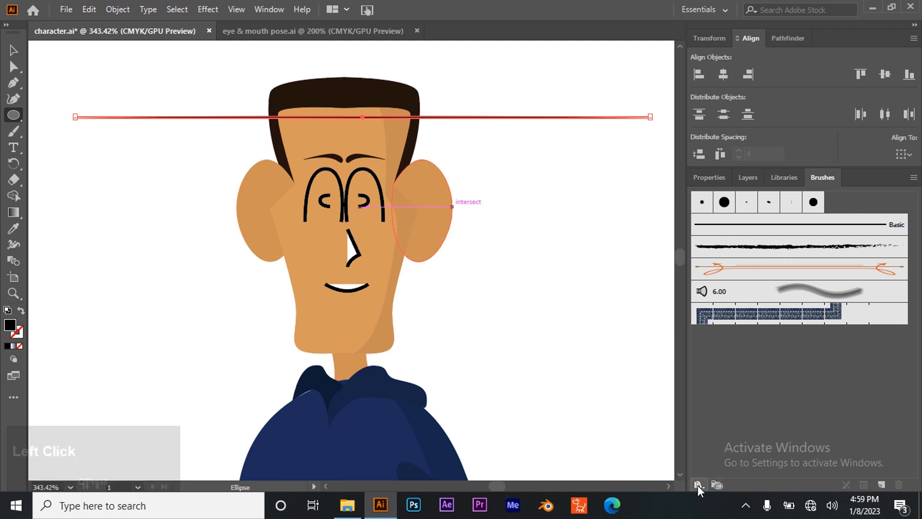
click(882, 483)
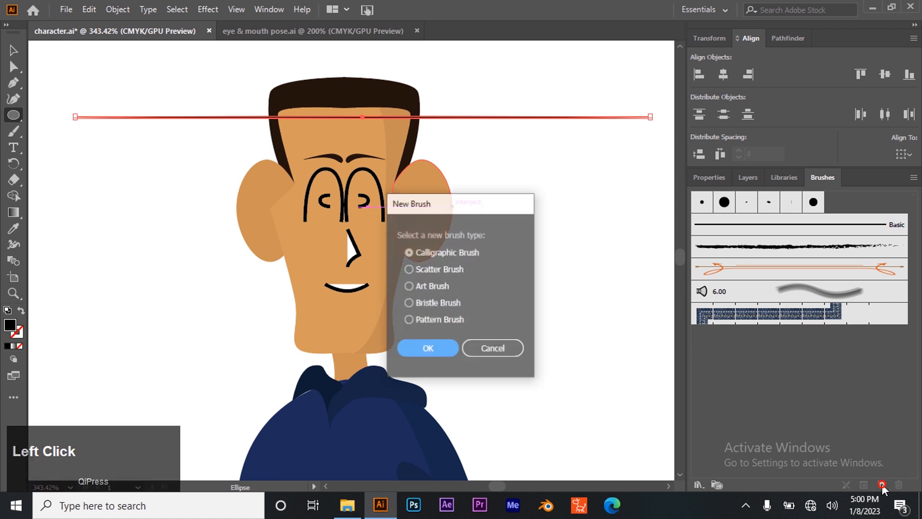
click(425, 287)
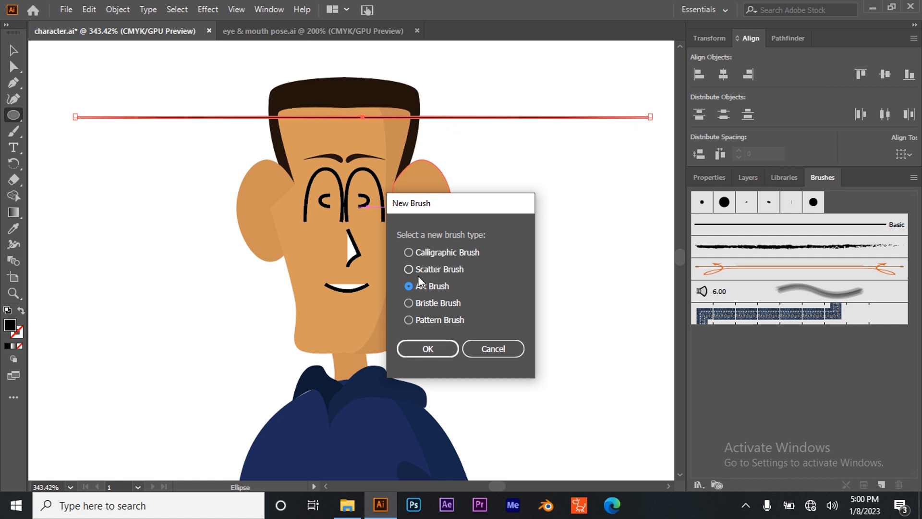
click(436, 350)
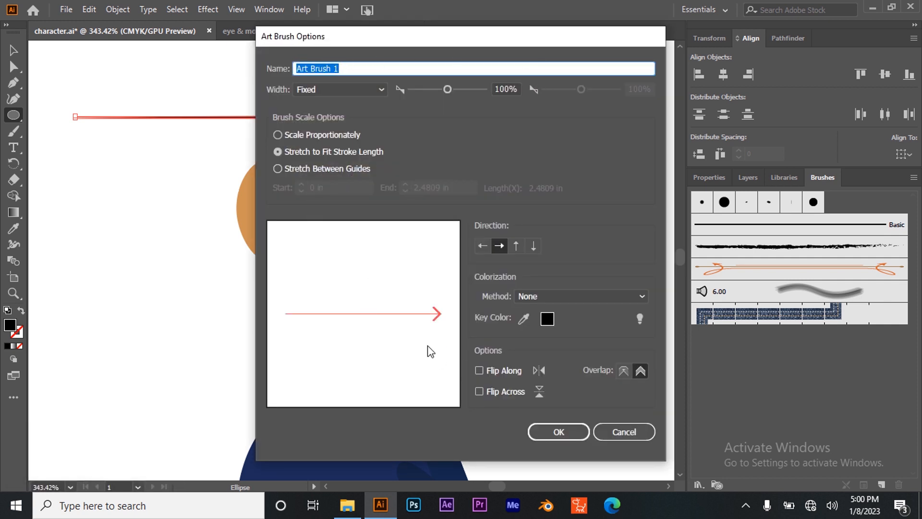
click(548, 432)
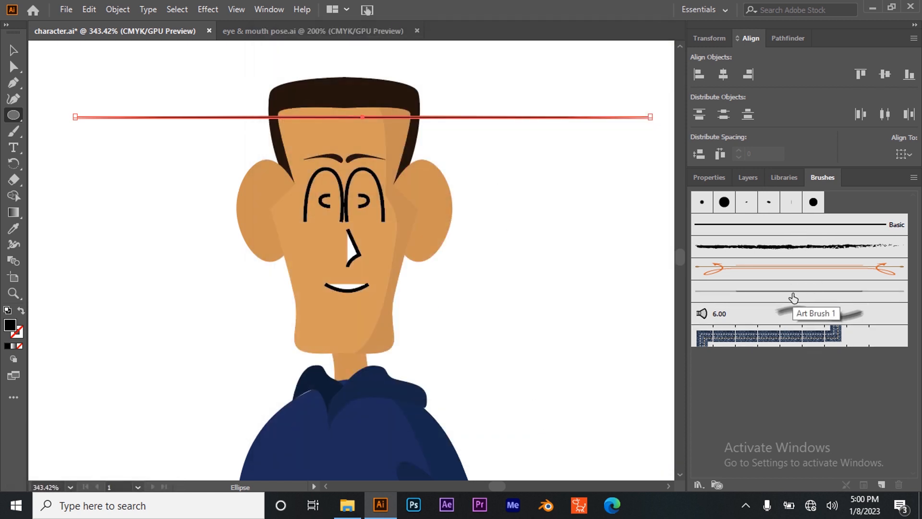
click(13, 50)
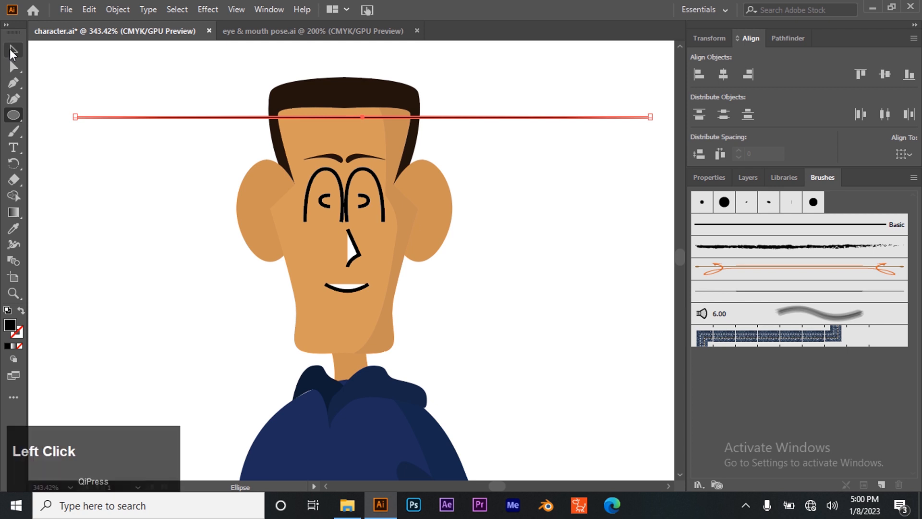
key(Delete)
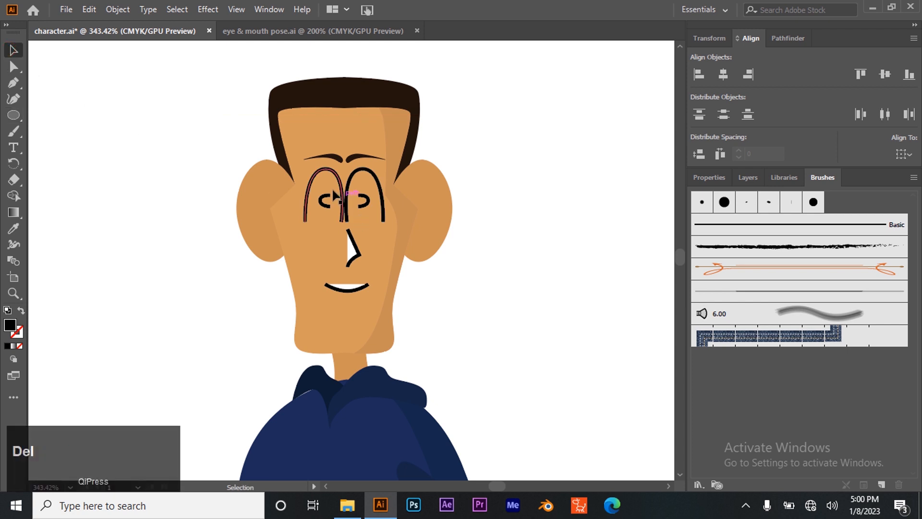
- Apply the new tapered art brush to the outlines of both eyes
click(314, 182)
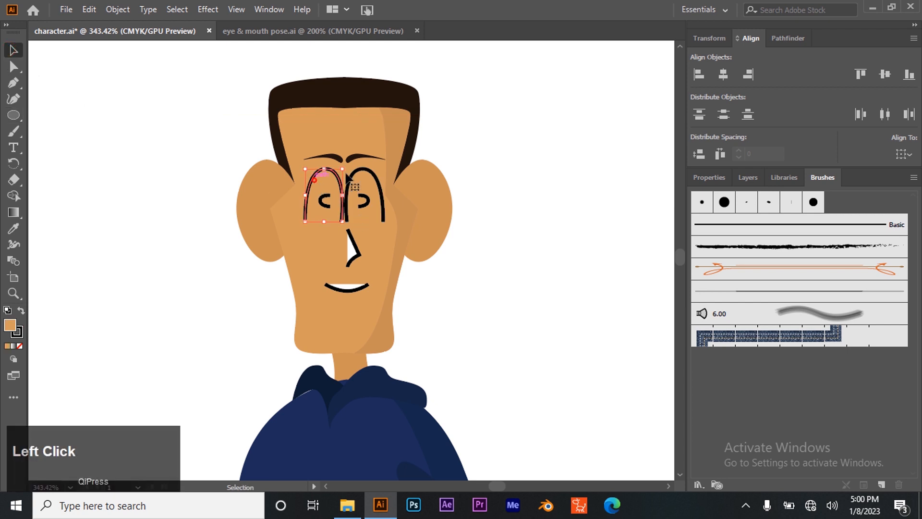
click(813, 295)
click(423, 301)
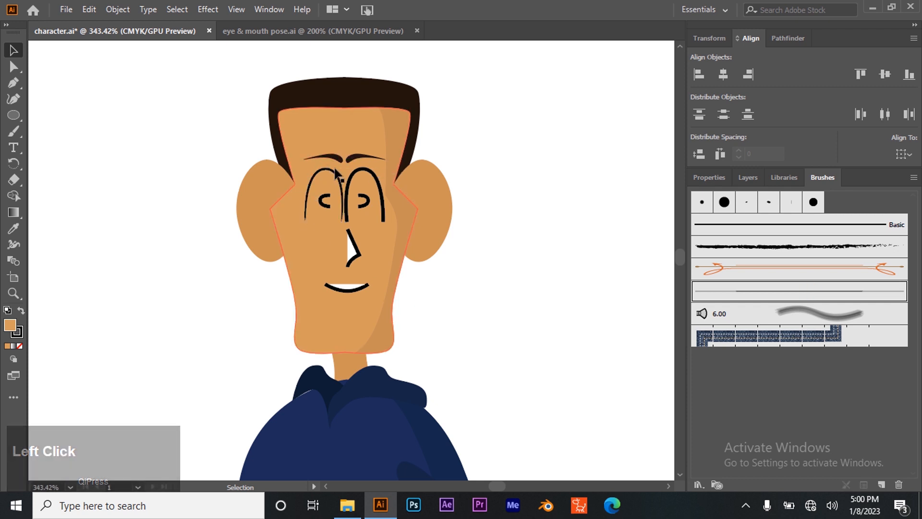
click(346, 202)
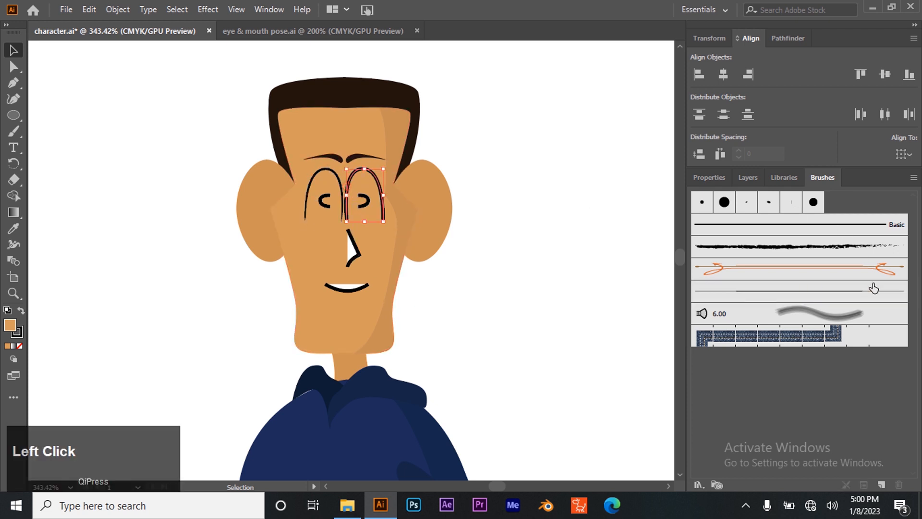
click(822, 295)
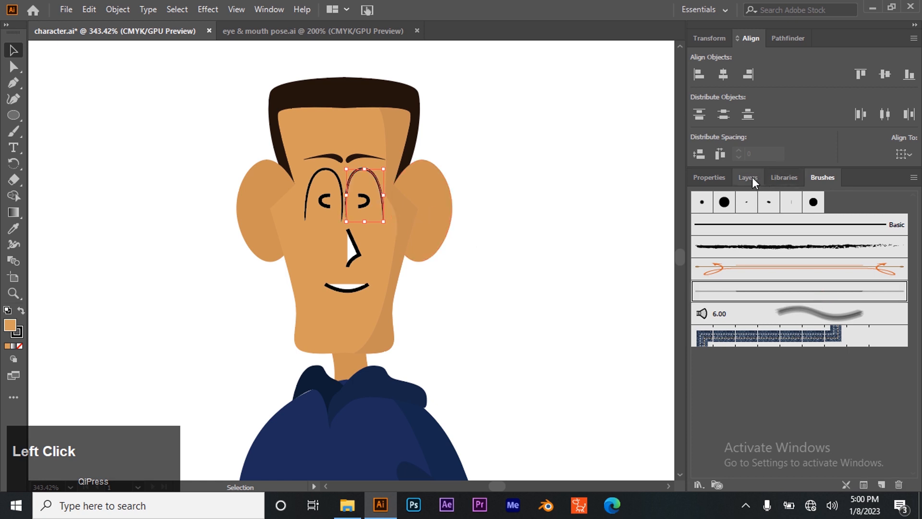
- Set the stroke weight of both eye outlines to 2 pt
click(718, 179)
shift+click(307, 193)
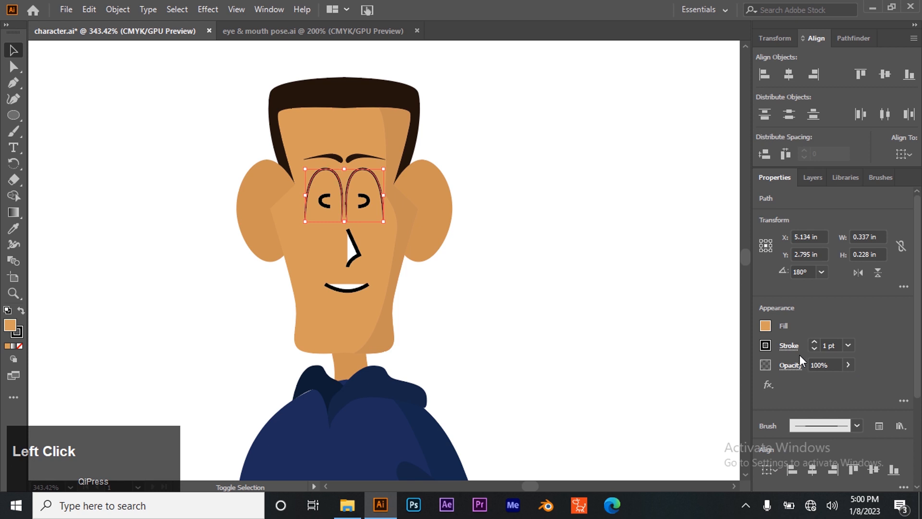
click(813, 342)
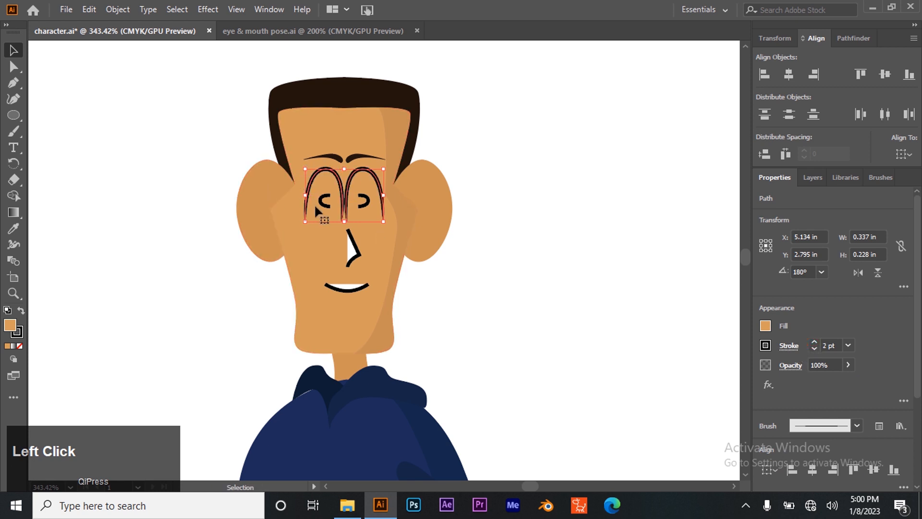
click(502, 231)
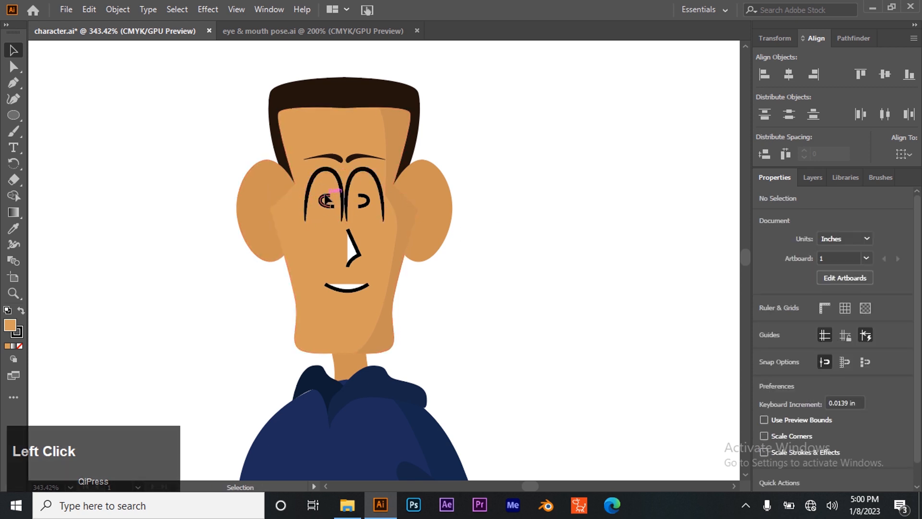
- Apply the tapered art brush to the two small curved shapes inside the eyes and increase their stroke weight
click(330, 203)
shift+click(364, 201)
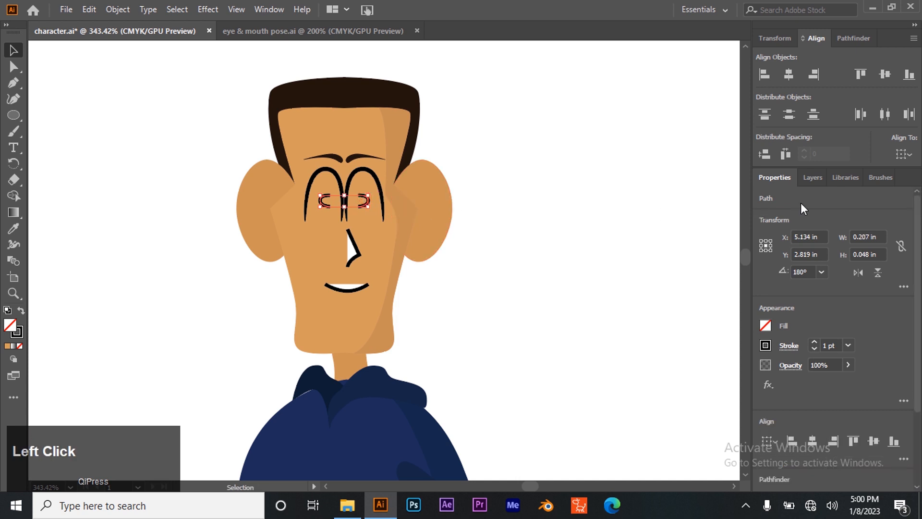
click(868, 175)
click(800, 293)
click(706, 177)
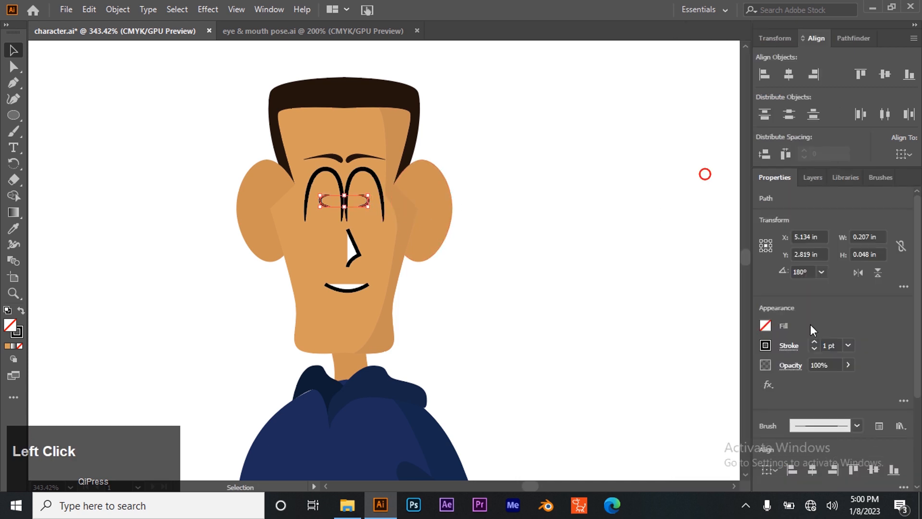
click(814, 342)
click(814, 342)
click(500, 257)
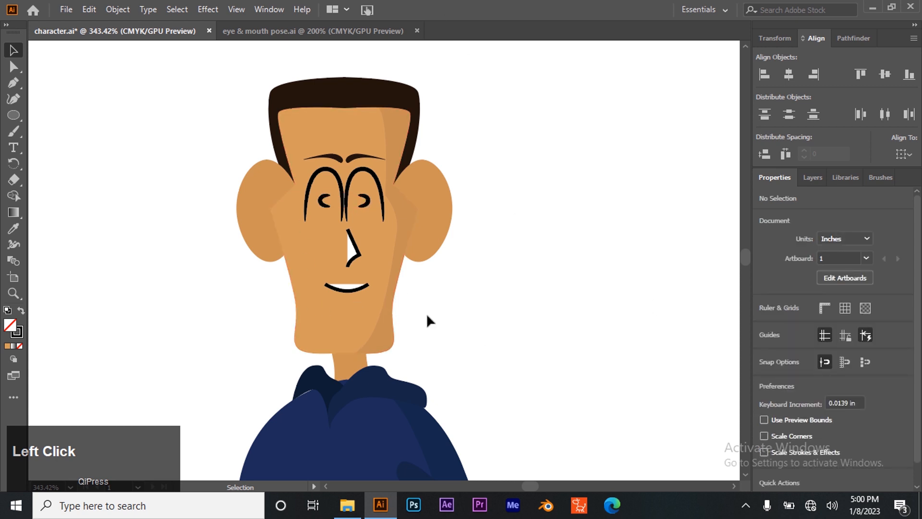
- Apply the tapered art brush to the nose and mouth paths and set their stroke weight to 2 pt
click(345, 223)
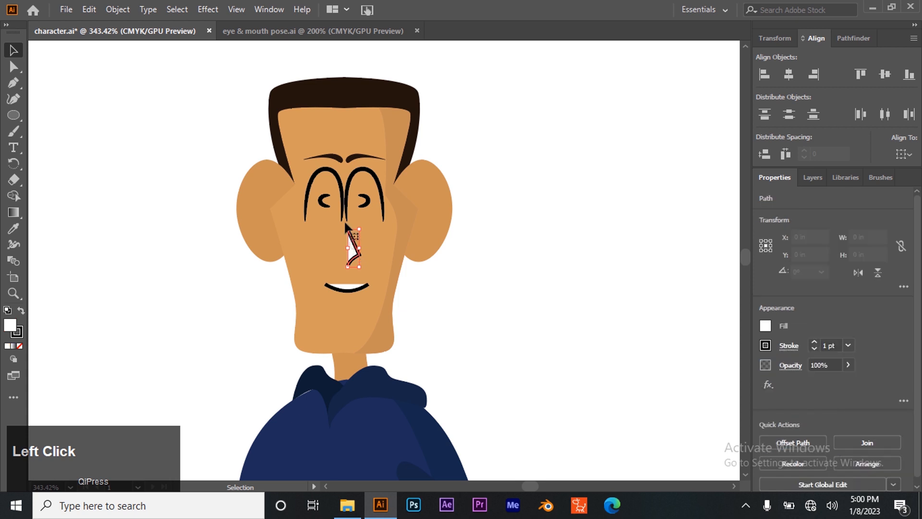
shift+click(356, 290)
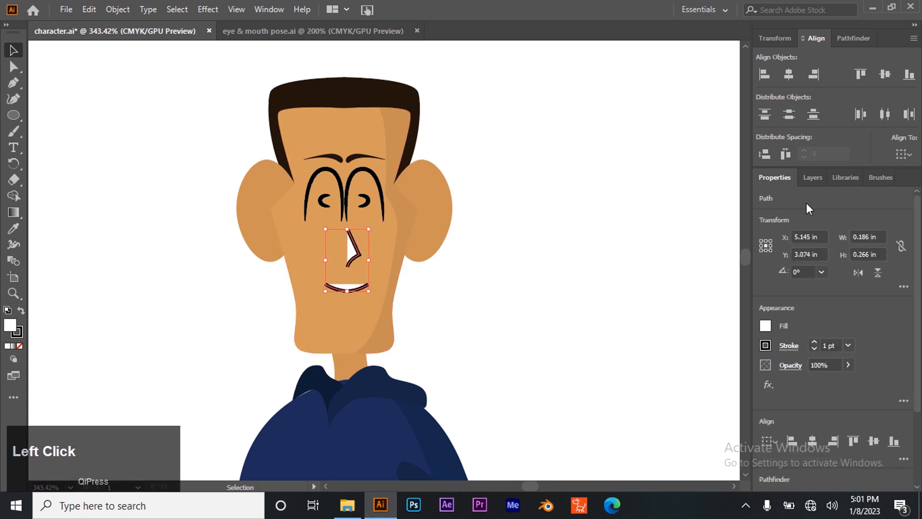
click(880, 178)
click(799, 301)
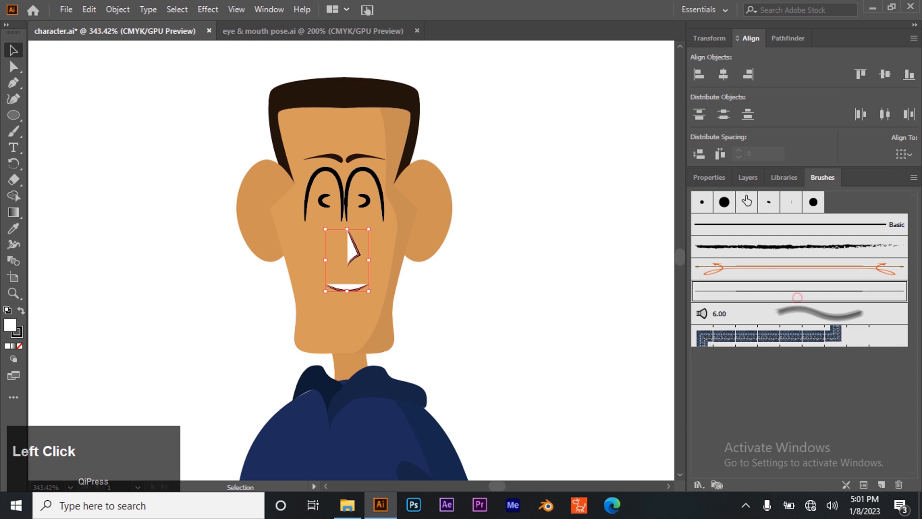
click(715, 182)
click(814, 341)
click(814, 342)
click(814, 347)
click(624, 306)
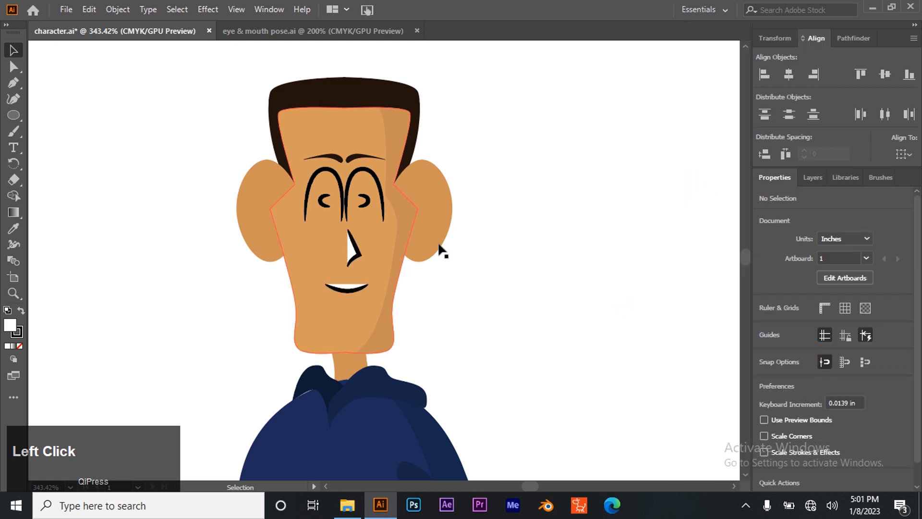
- Replace the nose's white fill with the face's skin tone using the Eyedropper, keeping the tapered black stroke
click(352, 247)
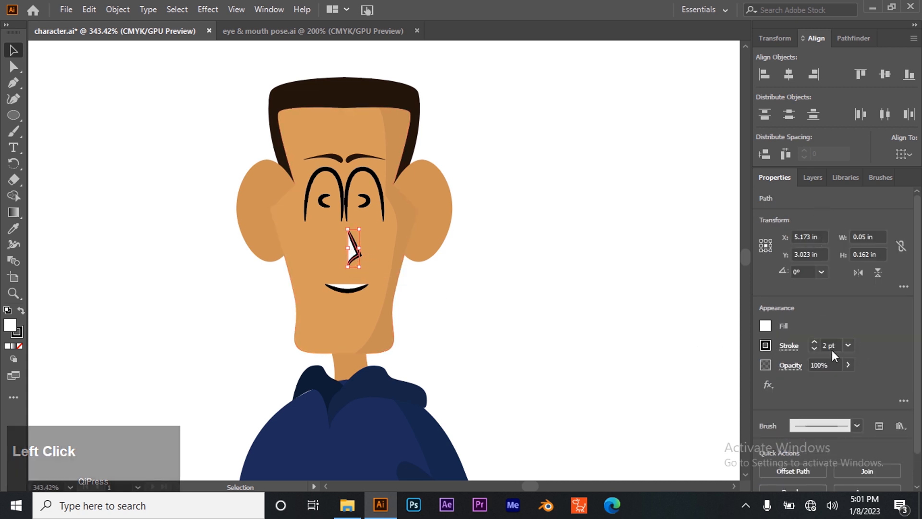
click(492, 301)
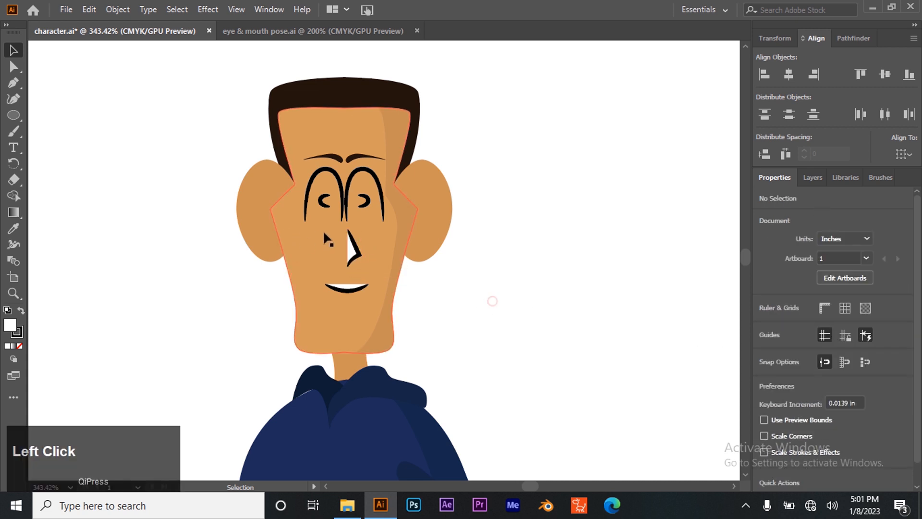
click(351, 245)
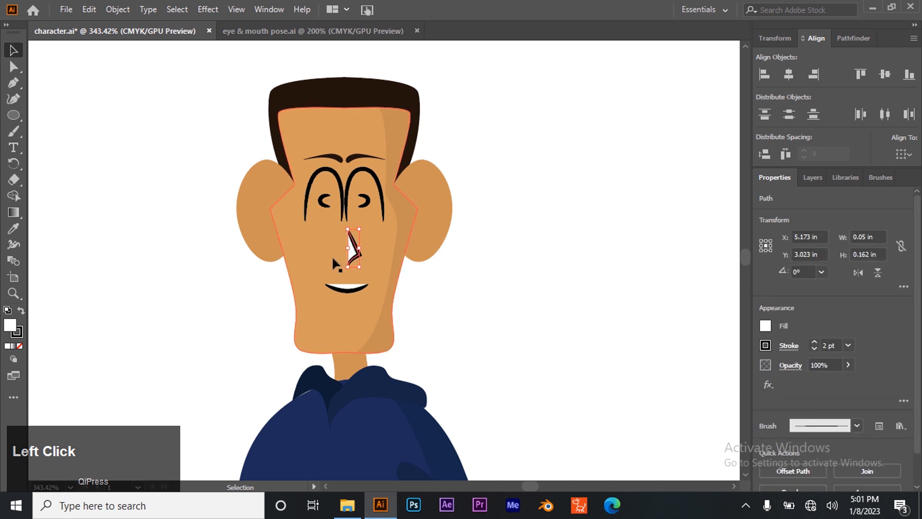
click(13, 229)
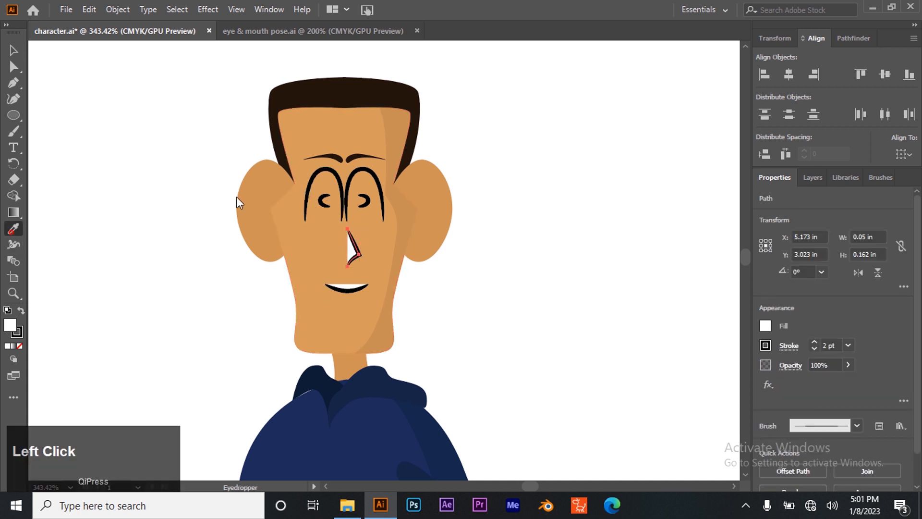
click(325, 183)
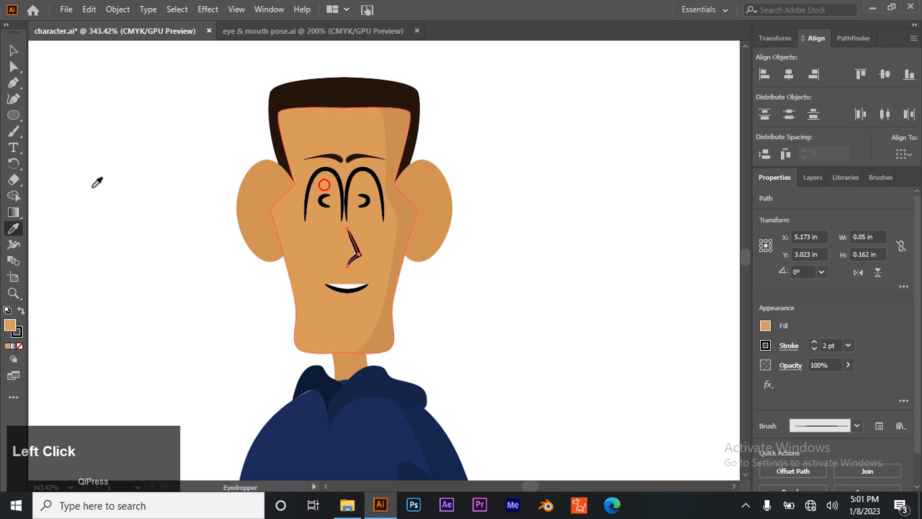
- Remove the white fill from the mouth and expand the appearance of its brushed stroke
click(13, 50)
click(349, 290)
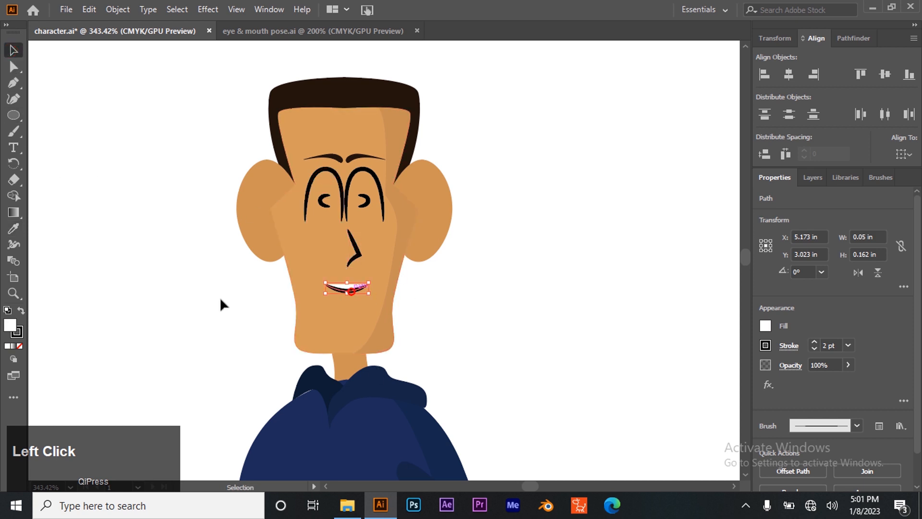
click(20, 346)
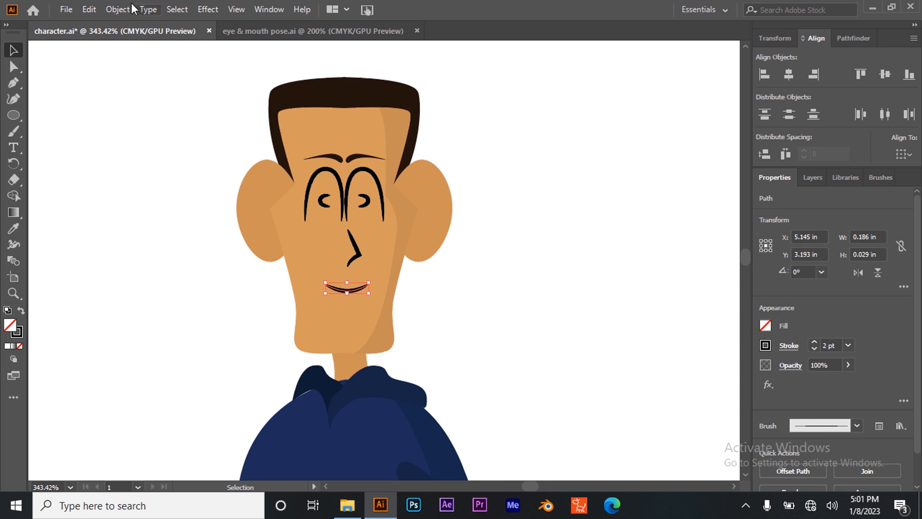
click(117, 10)
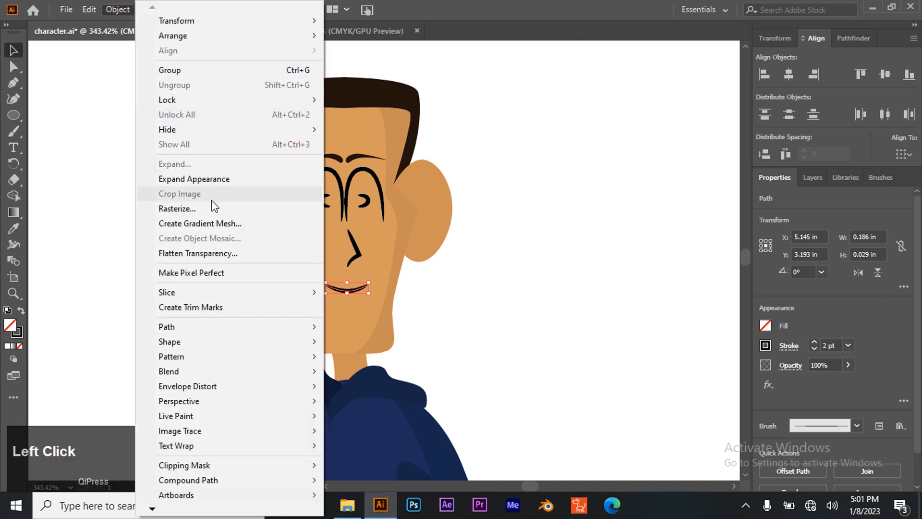
click(212, 179)
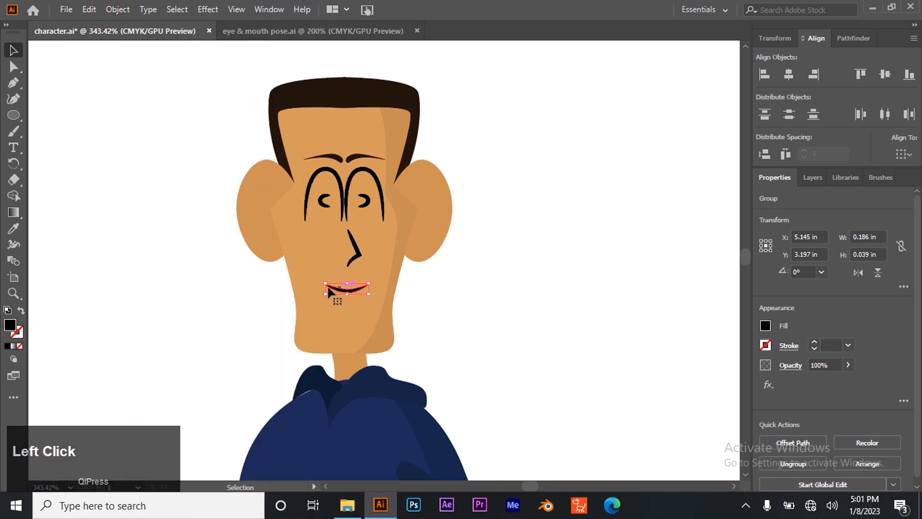
click(13, 292)
click(343, 295)
key(v)
key(space)
drag(372, 191, 298, 235)
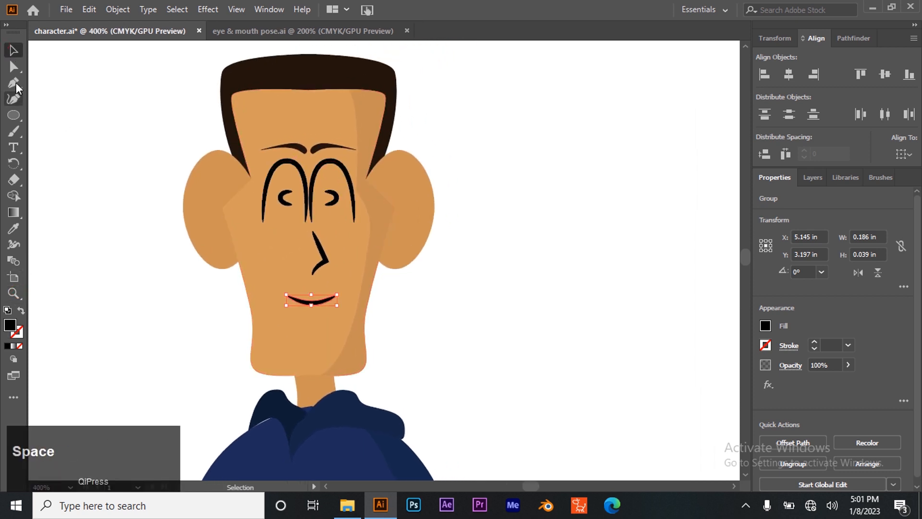
click(11, 50)
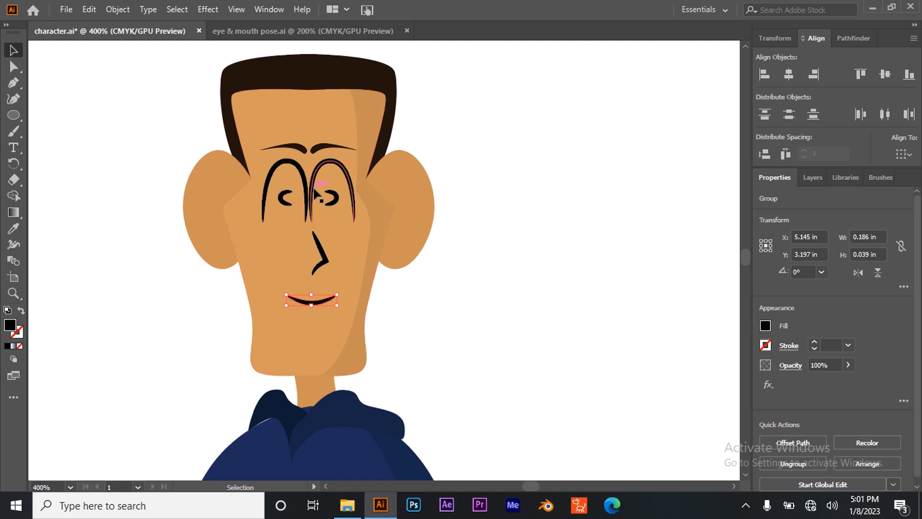
drag(280, 199, 281, 199)
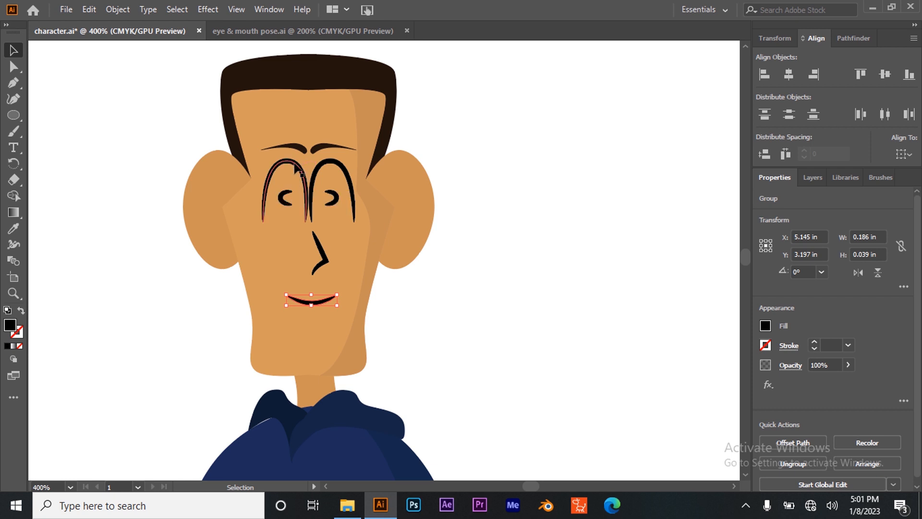
- Switch to the eye & mouth pose.ai document and hide the eye close and eye scare close items
click(267, 34)
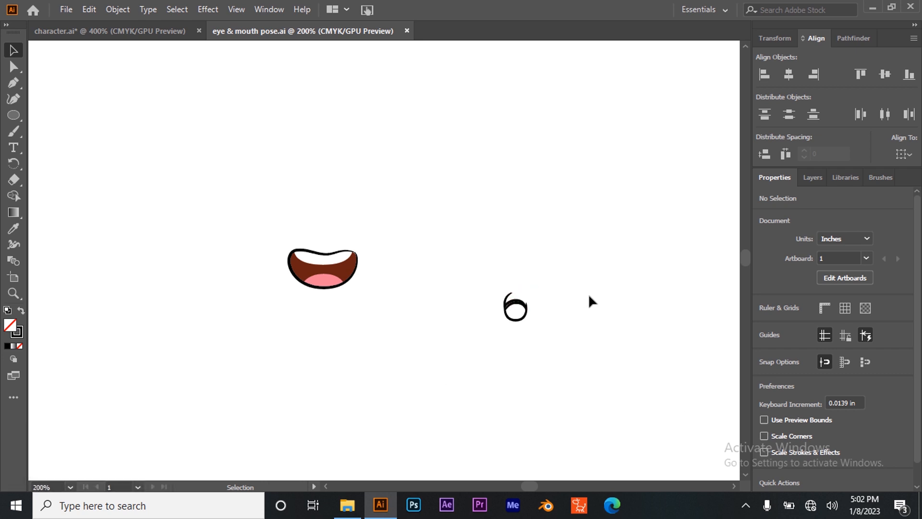
click(514, 309)
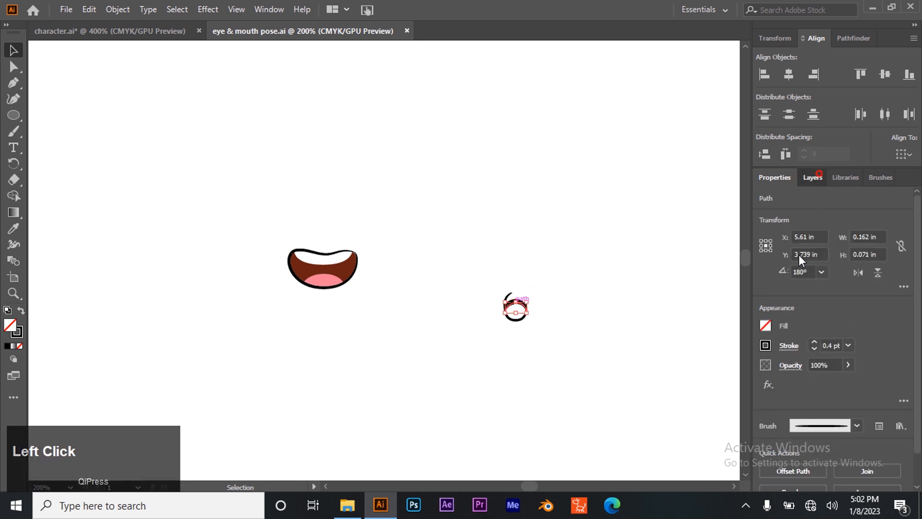
click(819, 174)
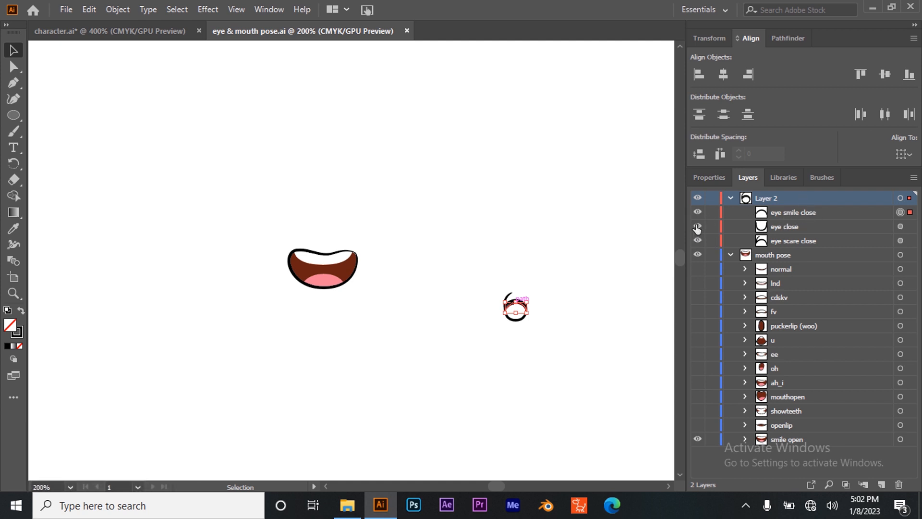
drag(697, 228, 697, 240)
click(510, 347)
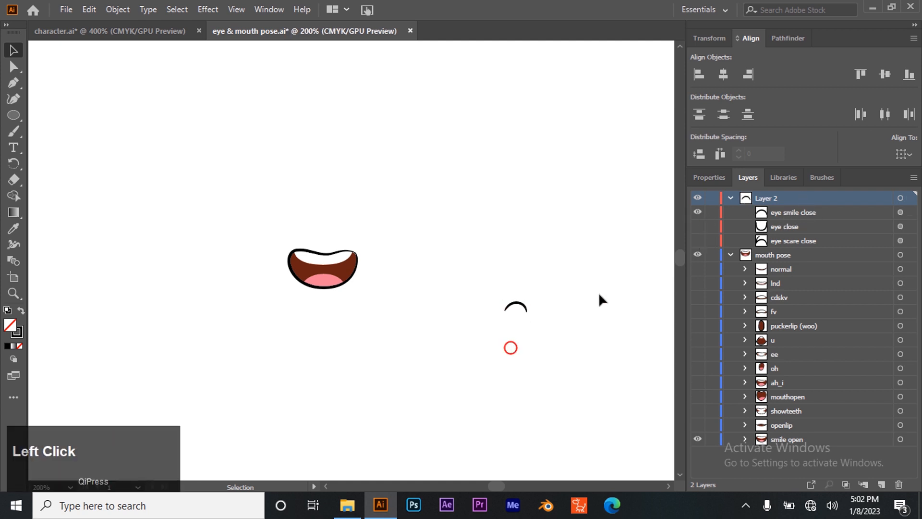
- Examine the eye close and eye scare close poses one at a time by changing which item is visible
click(698, 212)
click(697, 226)
click(698, 226)
click(696, 240)
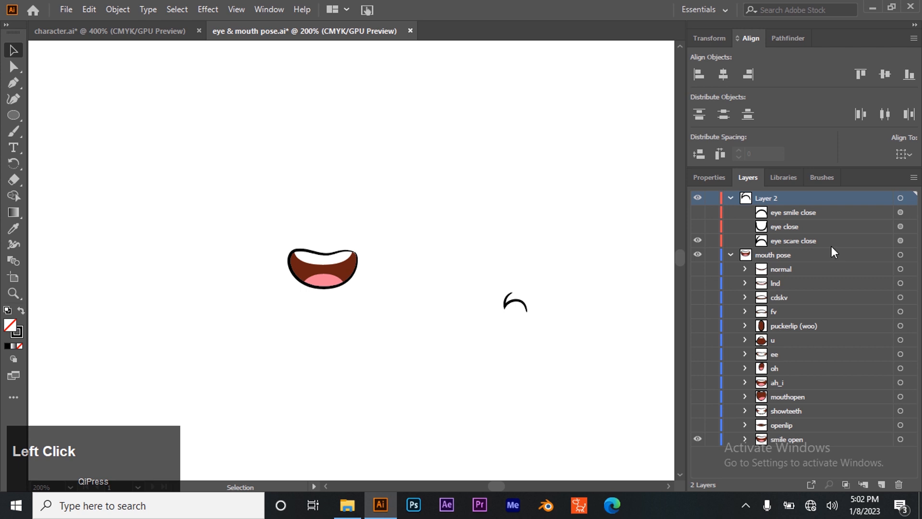
drag(697, 213, 697, 228)
click(745, 269)
click(745, 269)
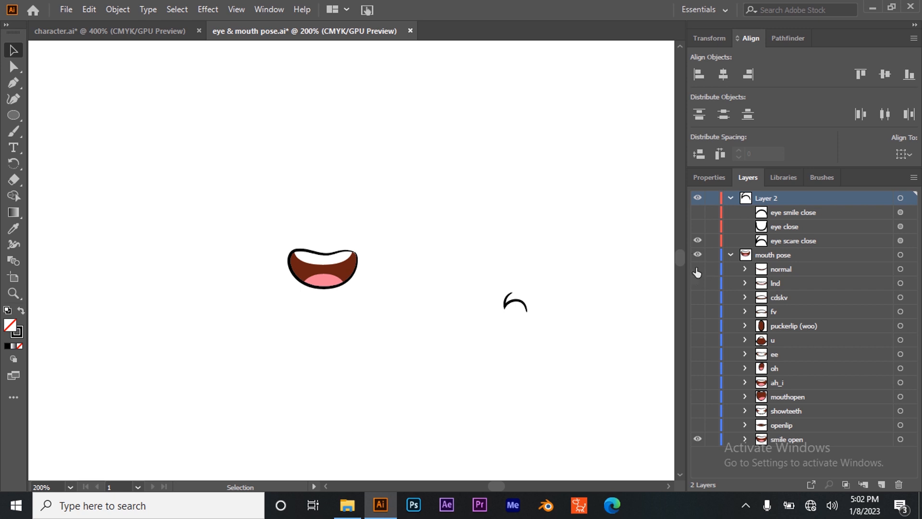
- Make every mouth and eye pose visible and select all artwork on Layer 2 and the mouth pose layer
drag(696, 273, 698, 439)
drag(697, 216, 696, 237)
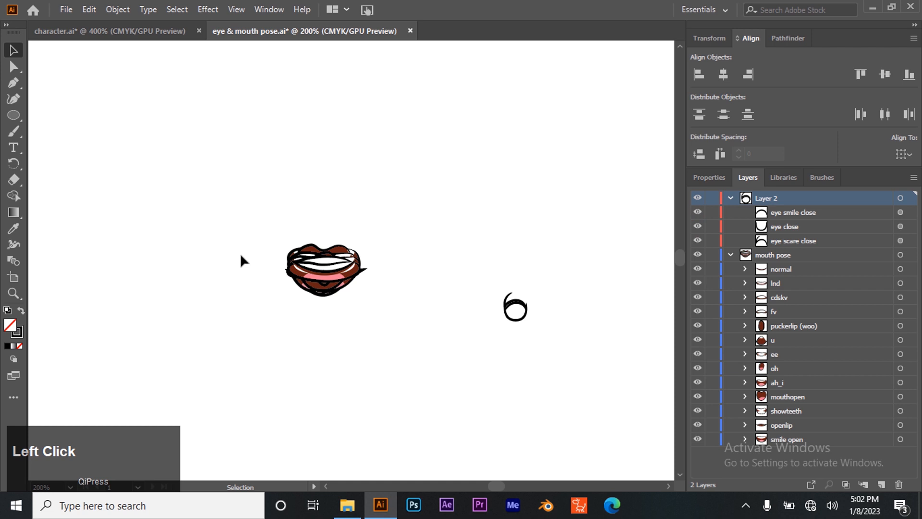
click(900, 197)
shift+click(900, 255)
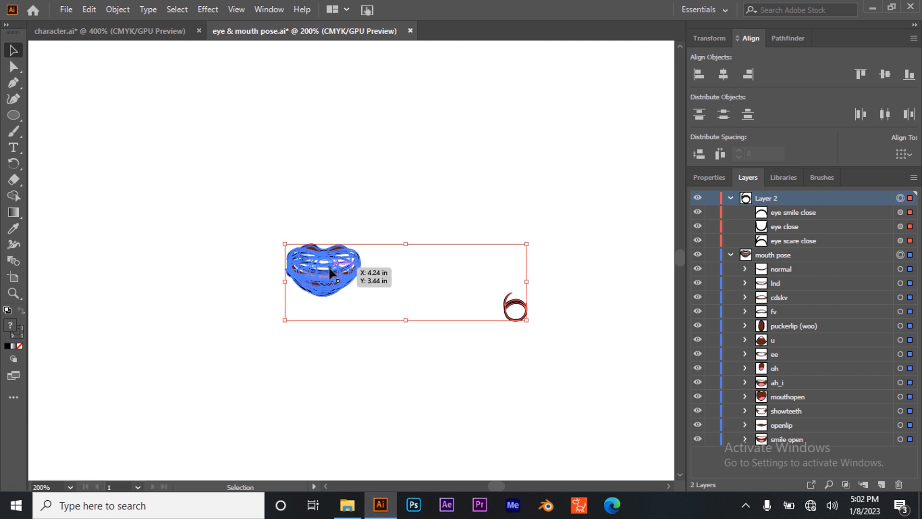
- Transfer the selected eye and mouth poses into the character.ai document and scale them down proportionally beside the face
drag(324, 264, 136, 36)
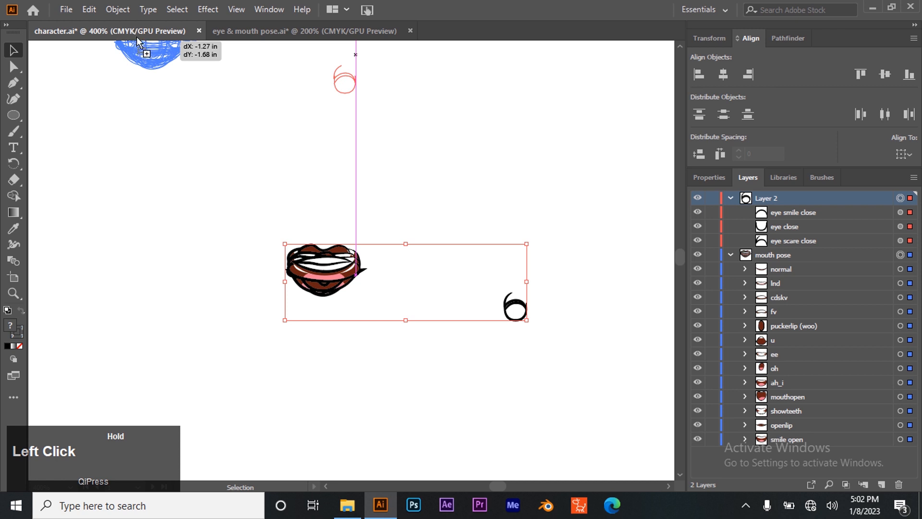
drag(139, 29, 140, 30)
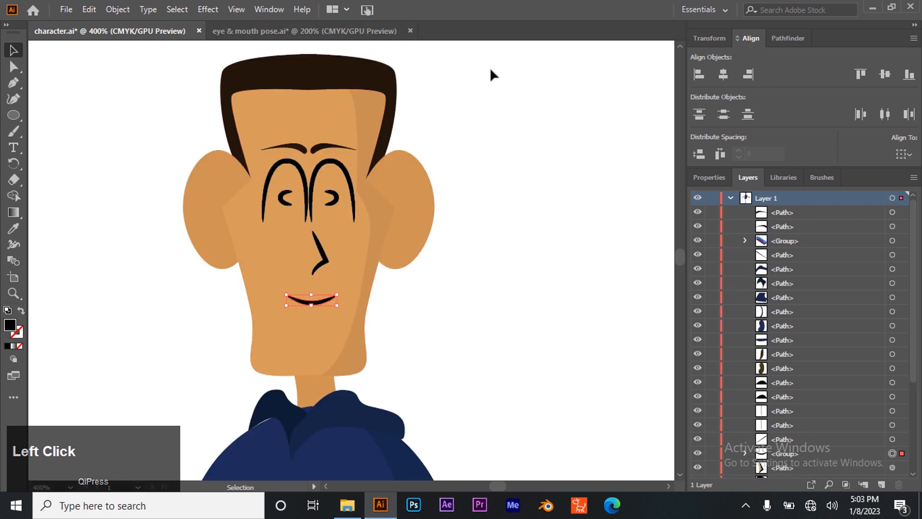
click(298, 31)
drag(366, 267, 331, 243)
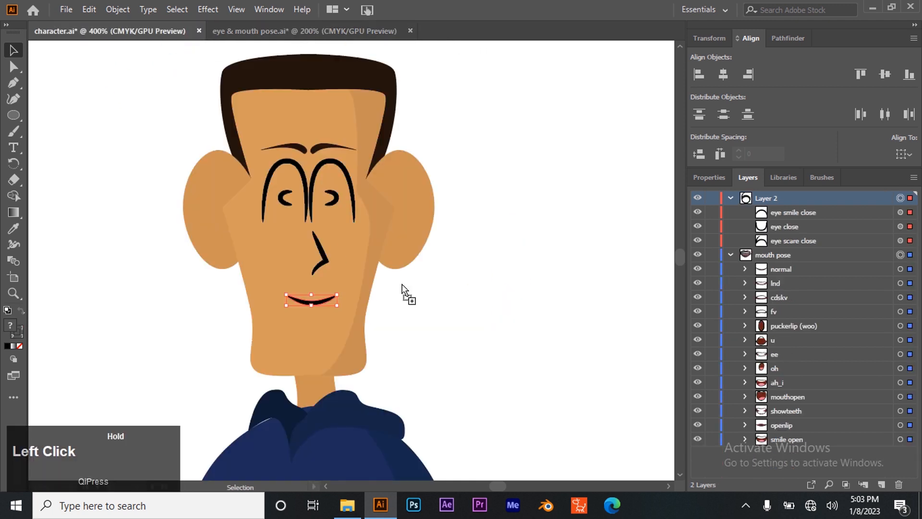
drag(403, 285, 246, 281)
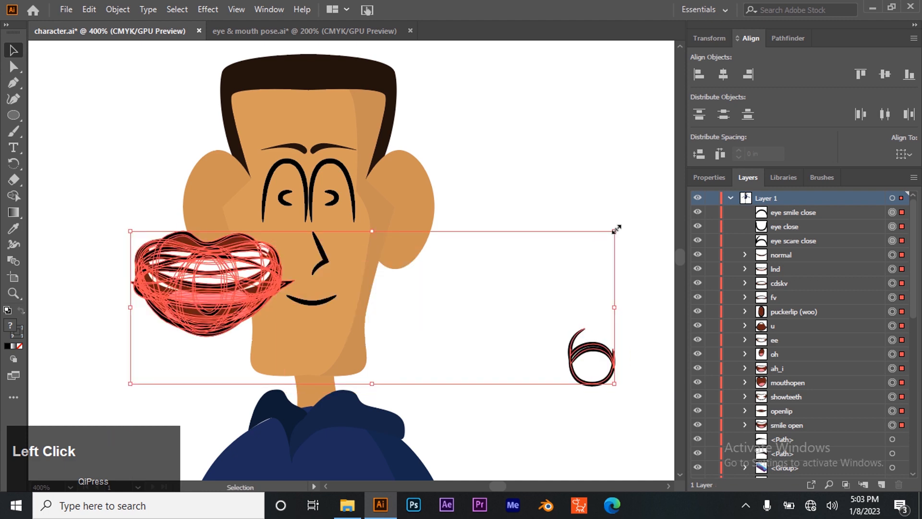
drag(618, 228, 528, 280)
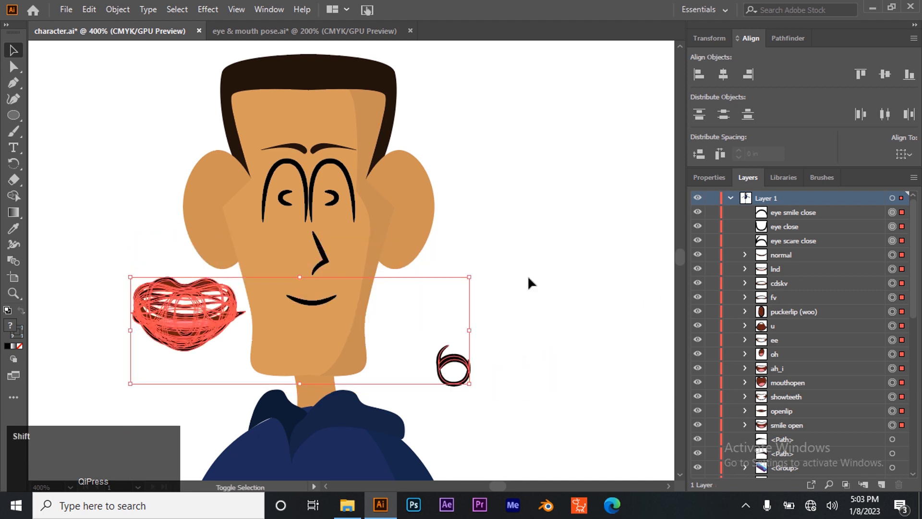
- Separate the stacked eye poses beside the face by moving eye scare close and eye smile close away from eye close
click(528, 280)
click(453, 363)
drag(449, 358, 460, 293)
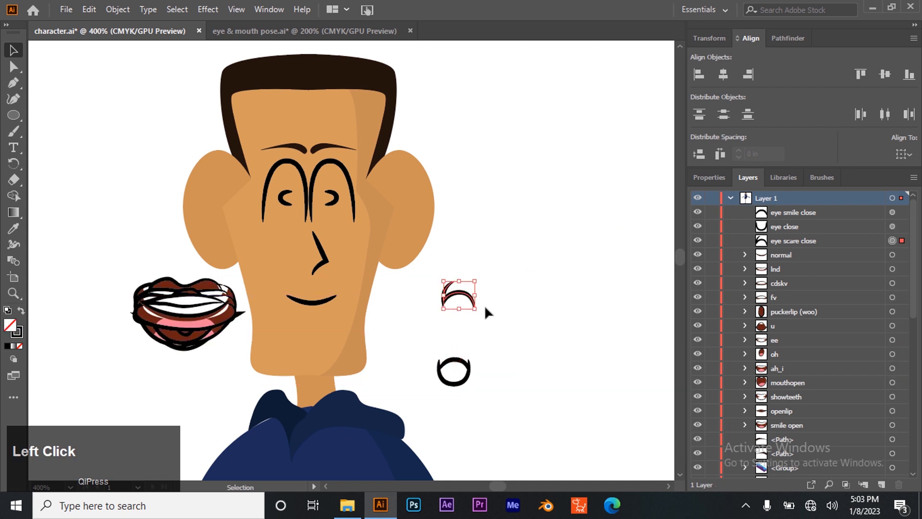
drag(455, 363, 494, 322)
- Apply the thin tapered art brush to all three closed-eye poses and set their stroke to 2 pt
shift+click(468, 374)
shift+click(468, 296)
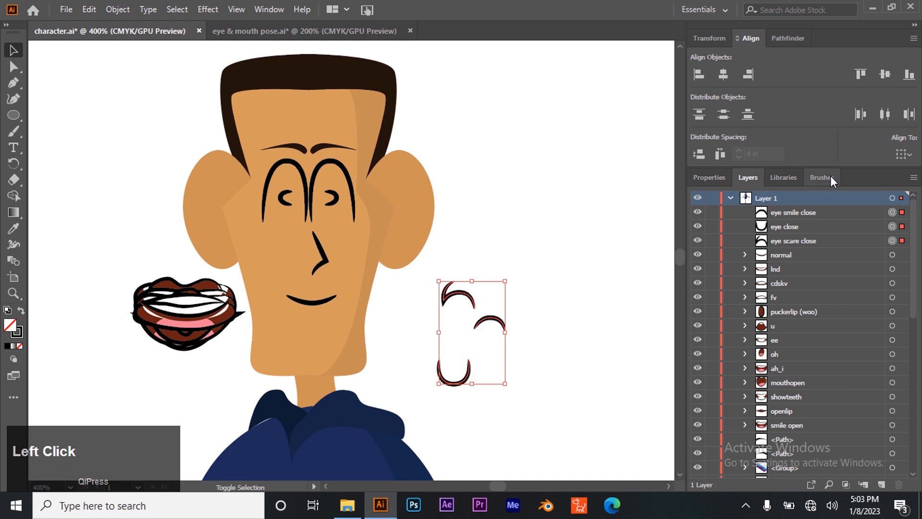
click(830, 177)
click(785, 293)
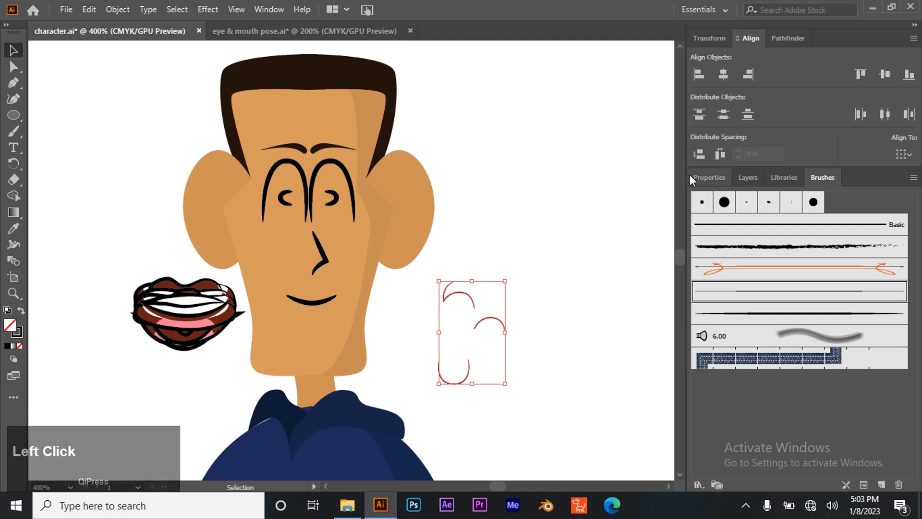
click(716, 178)
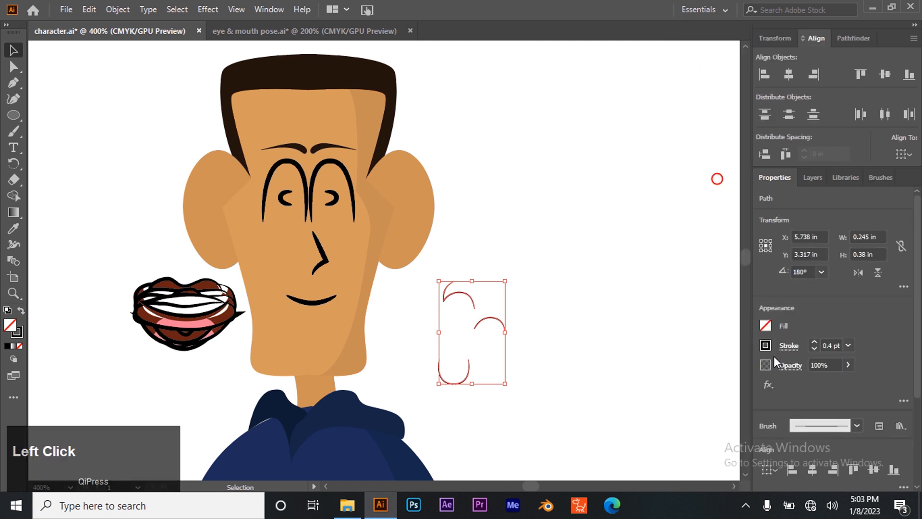
click(814, 341)
click(814, 341)
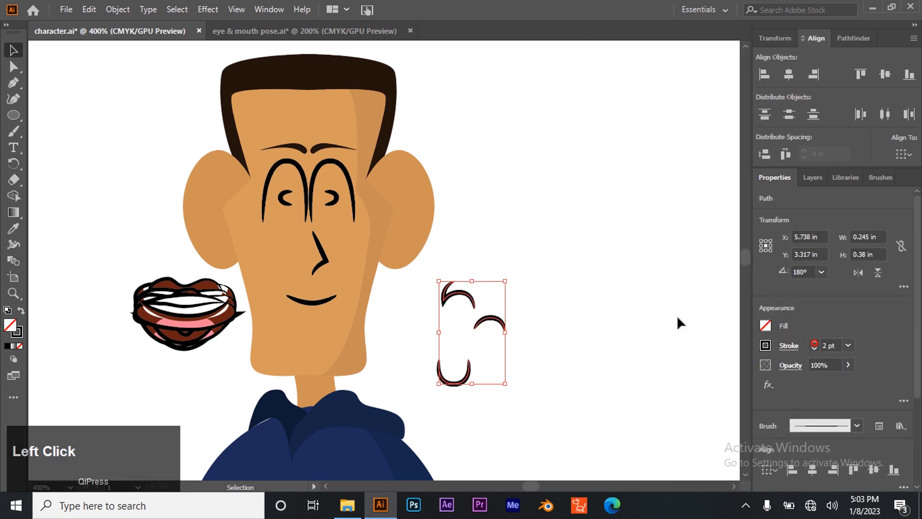
- Place the eye scare close pose over the right-hand eye and enlarge it to about 0.16 in wide
click(574, 279)
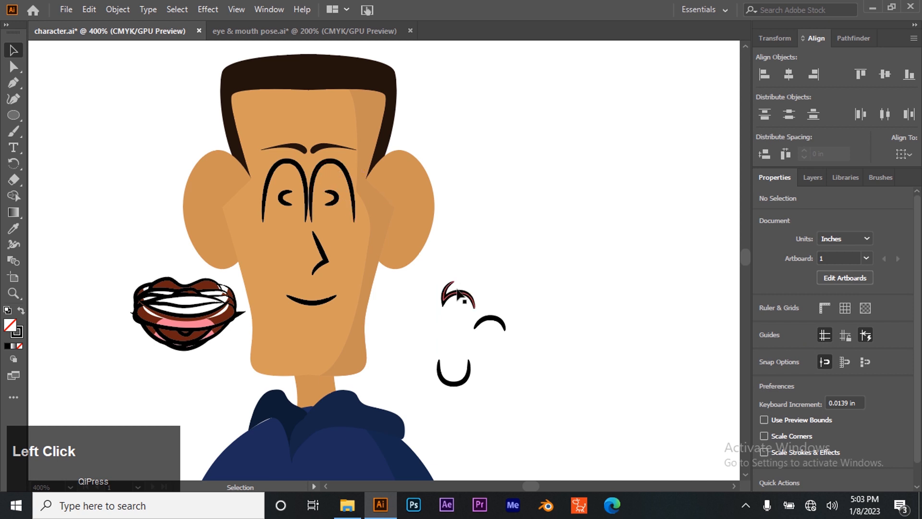
drag(462, 299, 353, 173)
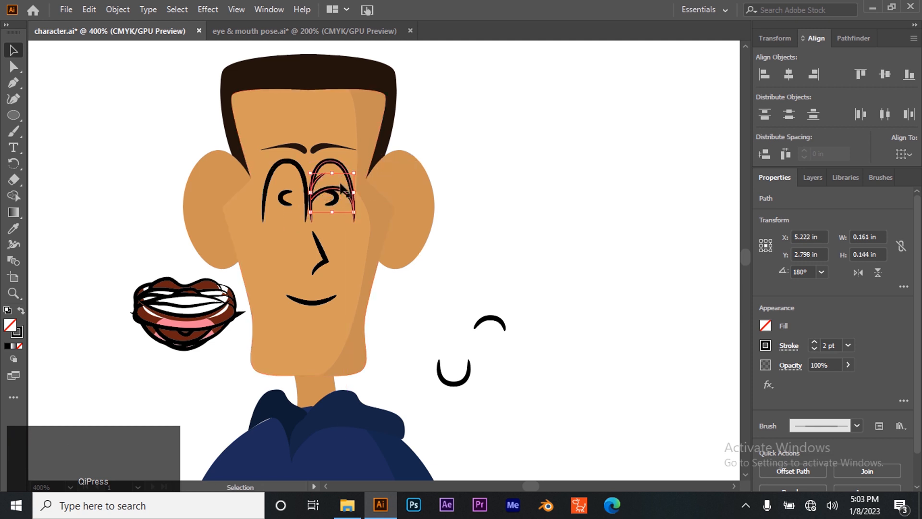
- Group the right-hand eye's outline with its pupil, and group the left-hand eye's outline with its pupil separately
click(813, 176)
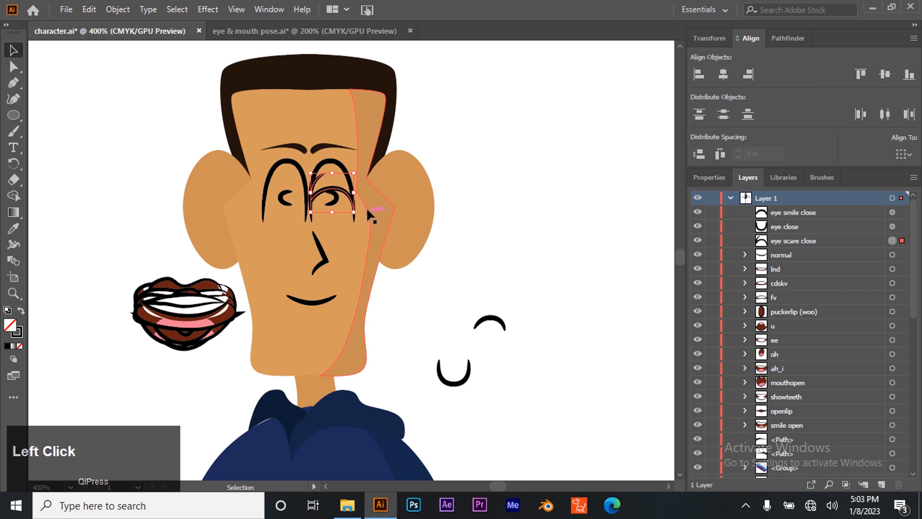
click(330, 160)
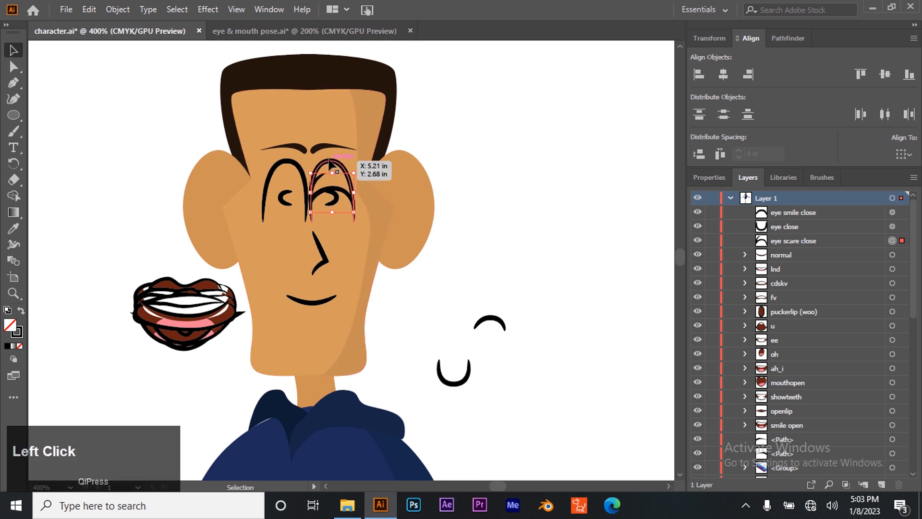
shift+click(334, 197)
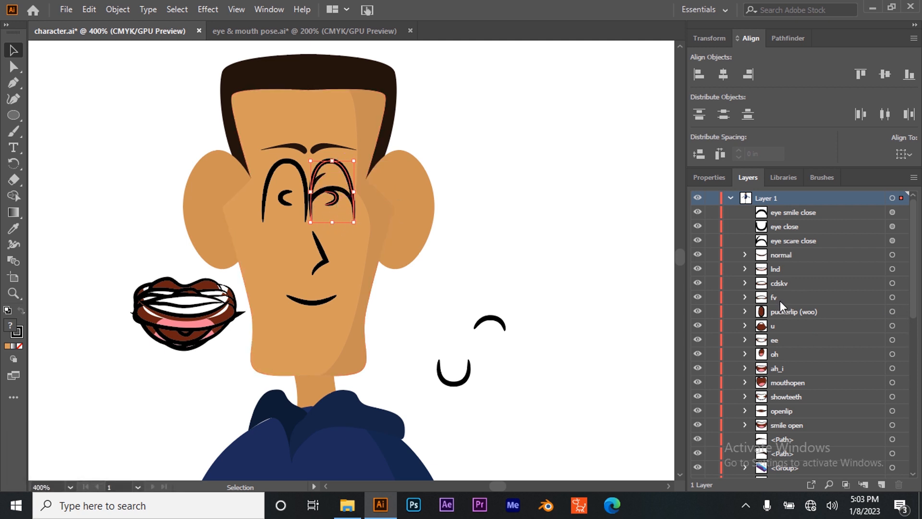
key(ctrl)
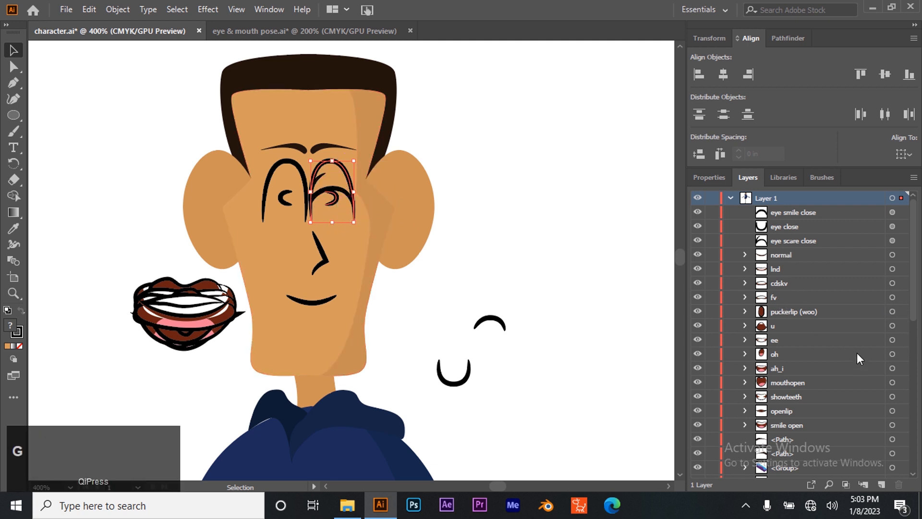
scroll(860, 373, down, 10)
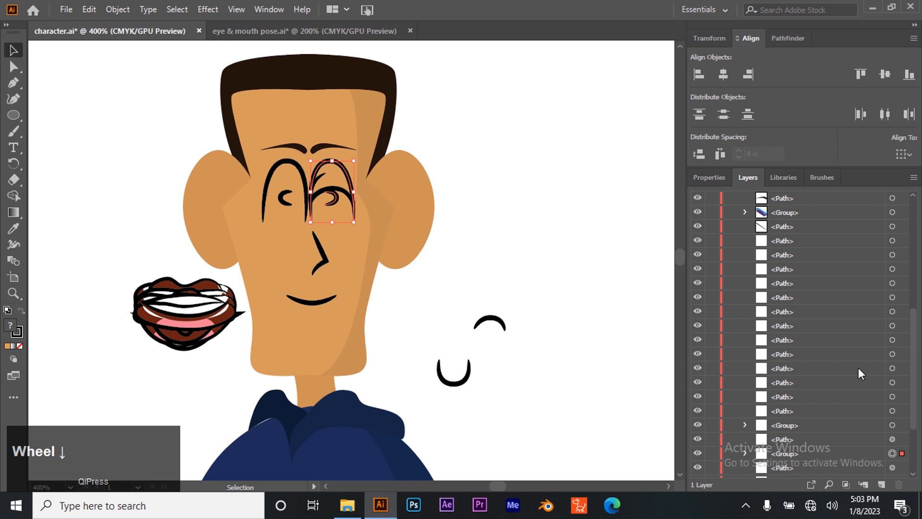
click(290, 182)
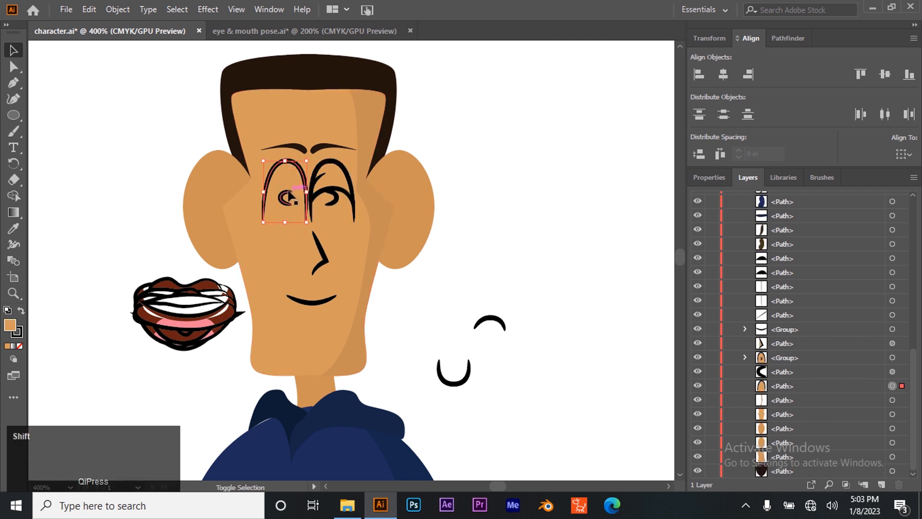
shift+click(284, 253)
key(ctrl+g)
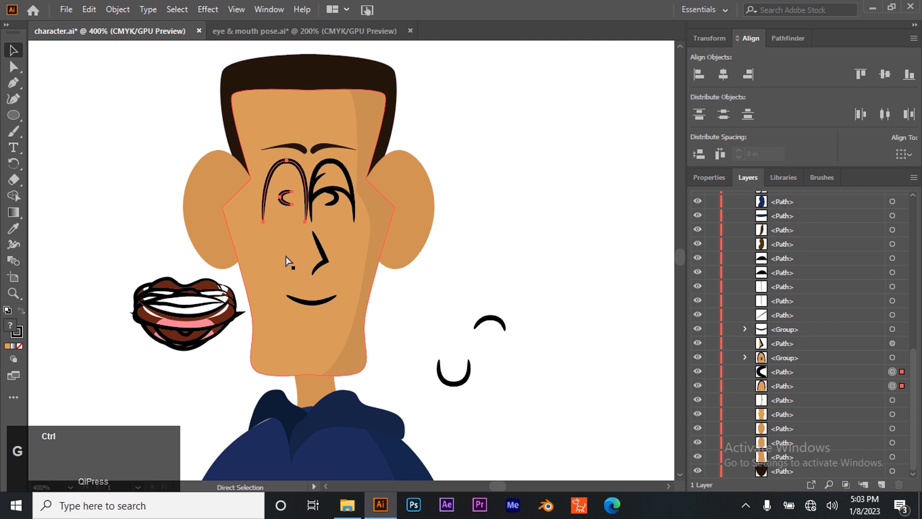
click(571, 260)
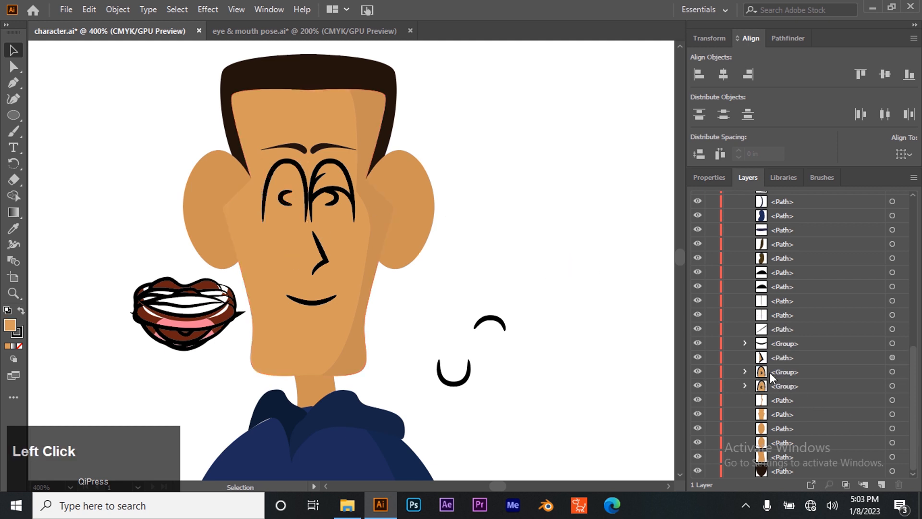
- Hide the right-hand eye's group and move both eye groups directly below the eye scare close item in the layer order
click(698, 372)
click(335, 191)
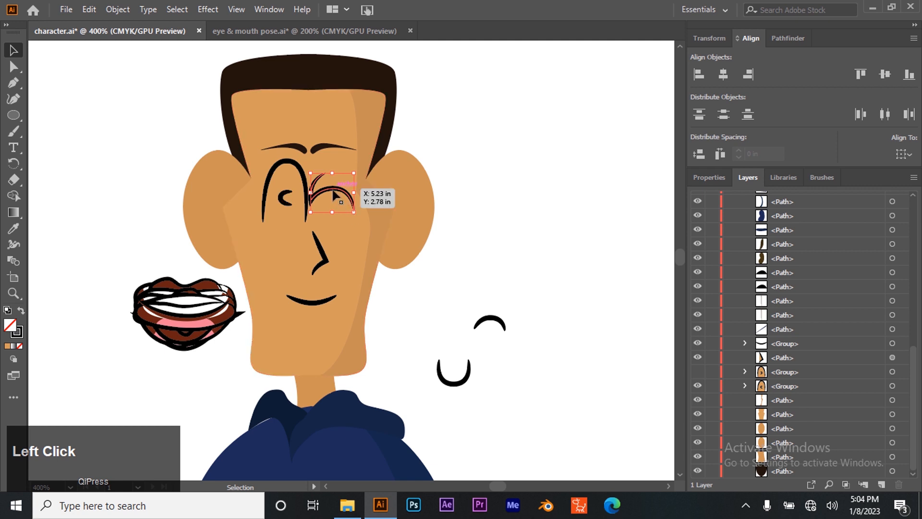
scroll(817, 262, up, 10)
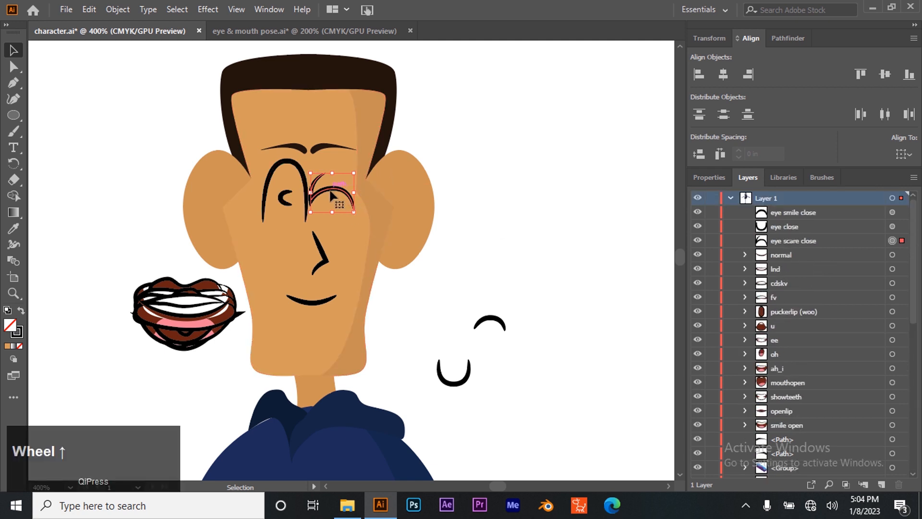
scroll(810, 342, down, 10)
scroll(782, 291, up, 4)
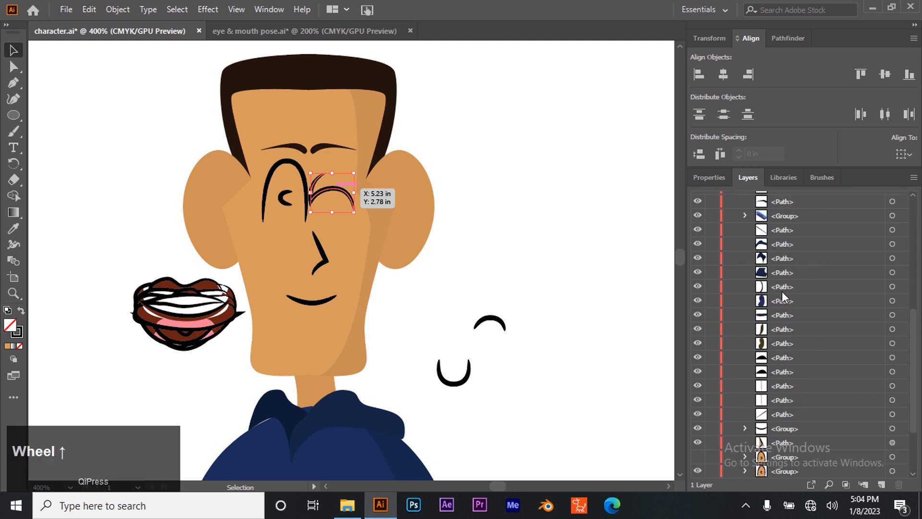
scroll(787, 339, up, 1)
scroll(783, 328, down, 3)
scroll(782, 365, down, 3)
click(780, 371)
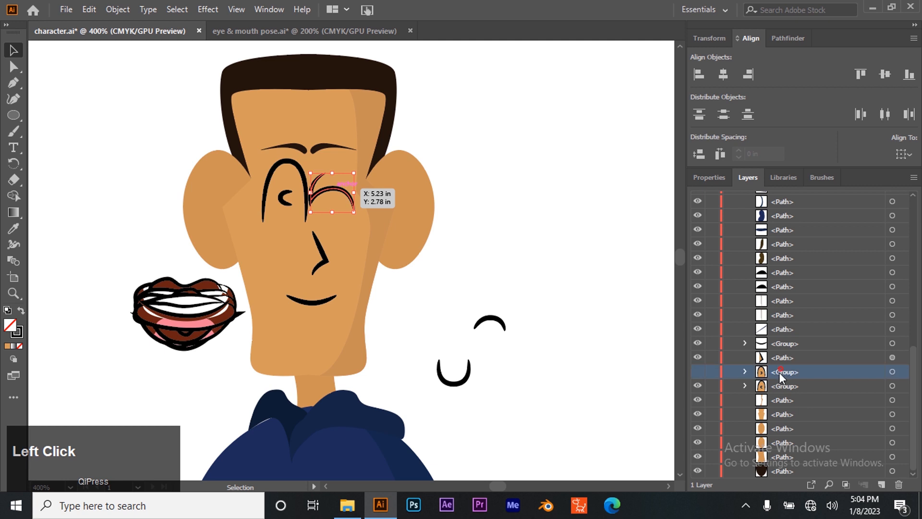
shift+click(774, 382)
drag(792, 365, 807, 244)
click(527, 245)
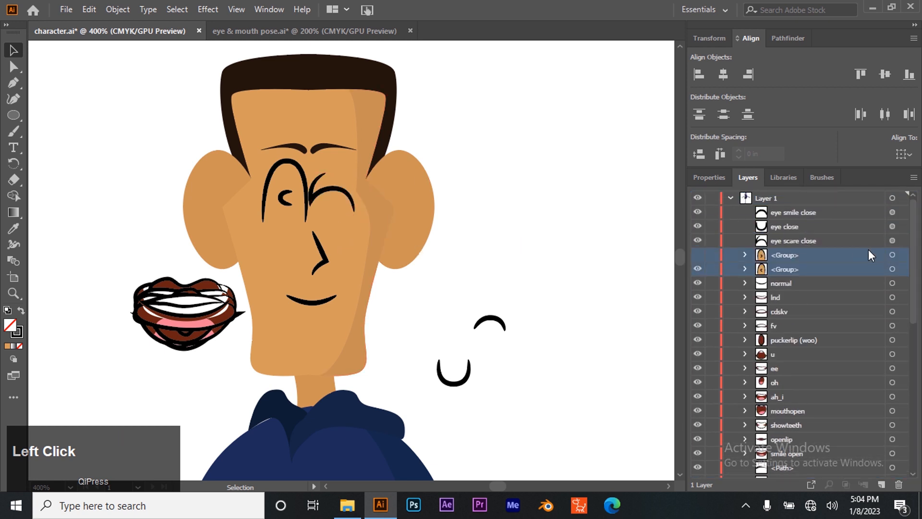
- Show the right-hand eye's group again and shrink and shift the eye scare close pose to fit inside its outline
click(698, 254)
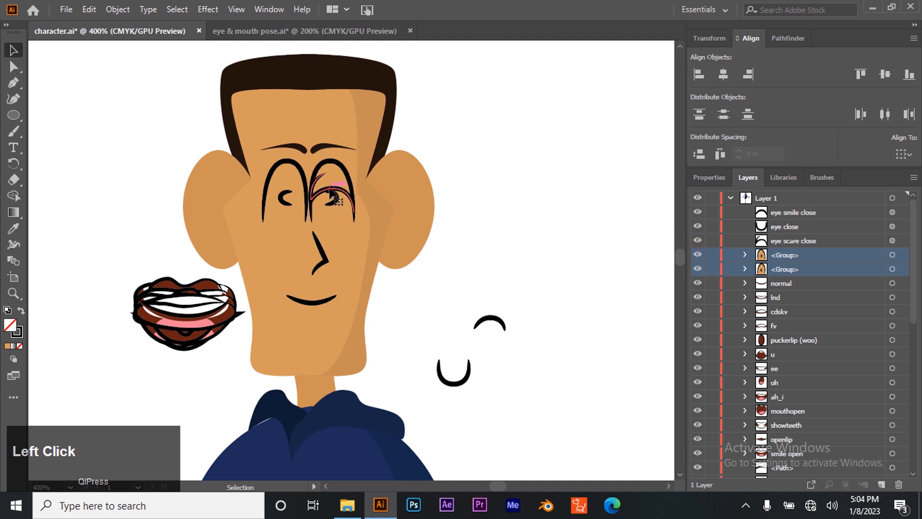
click(310, 173)
drag(312, 174, 314, 177)
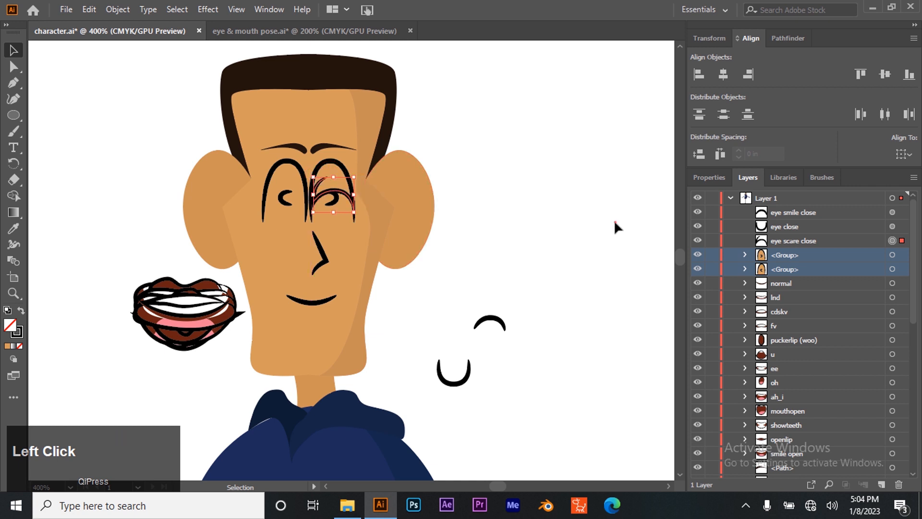
drag(339, 197, 335, 197)
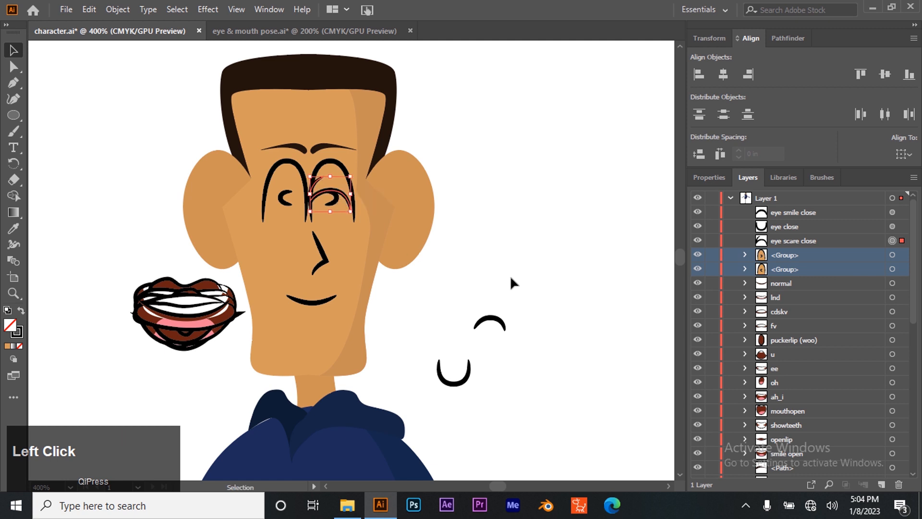
key(Right)
key(Right)
key(Right)
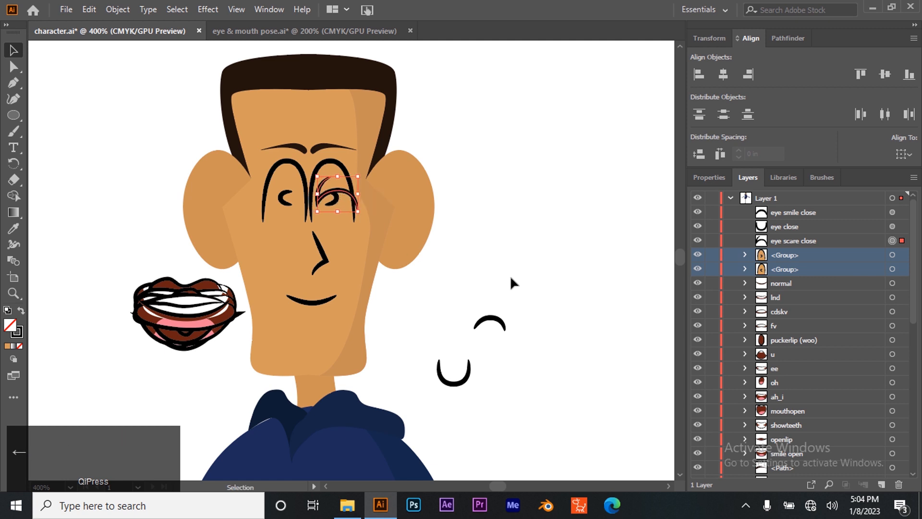
key(Left)
key(Left)
key(Left)
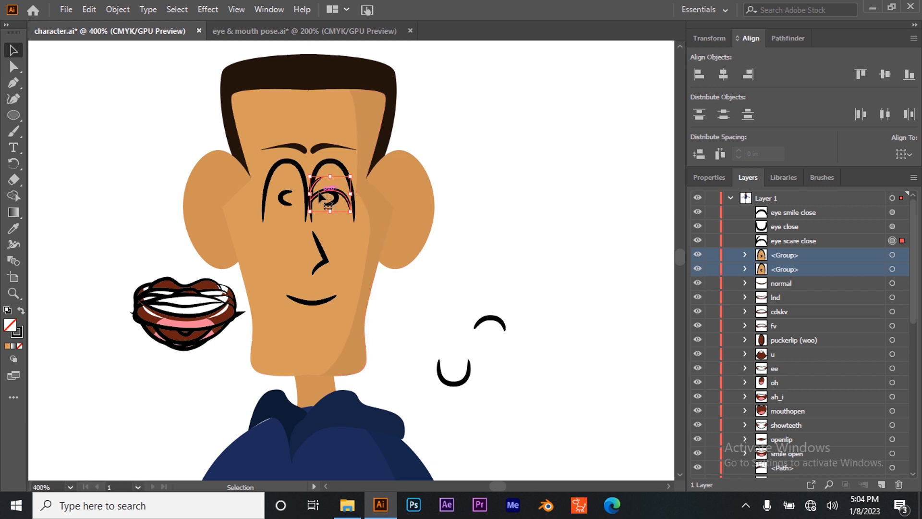
- Fine-tune the eye scare close pose's position and width within the right-hand eye's outline at 800% zoom
drag(321, 195, 326, 197)
click(596, 254)
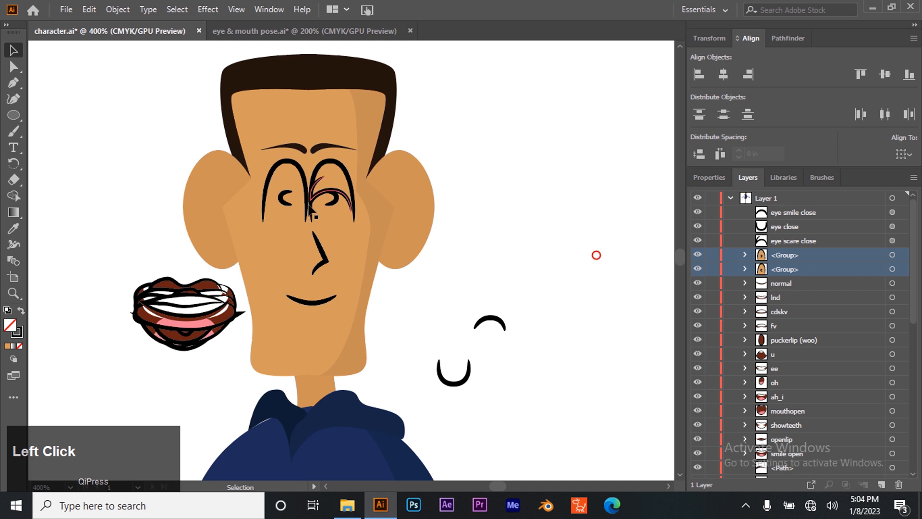
click(13, 293)
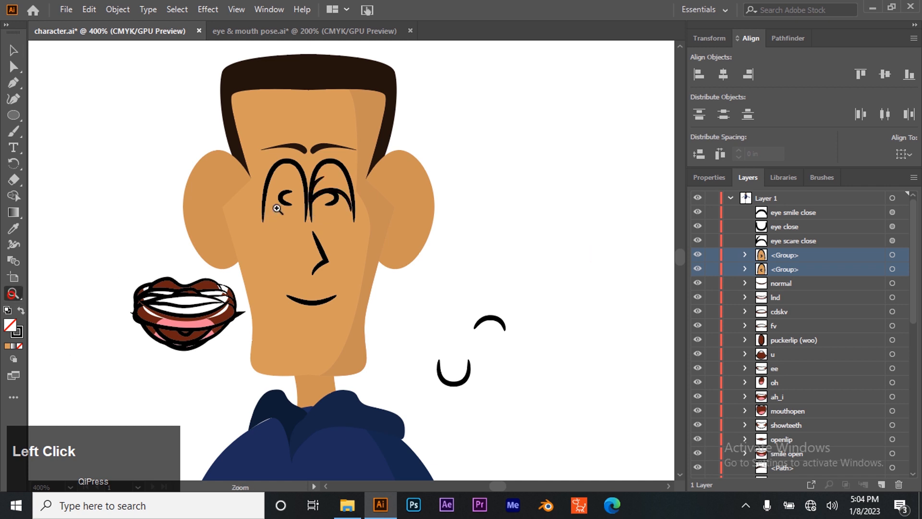
click(339, 233)
click(360, 249)
click(13, 53)
click(301, 211)
drag(301, 209, 305, 208)
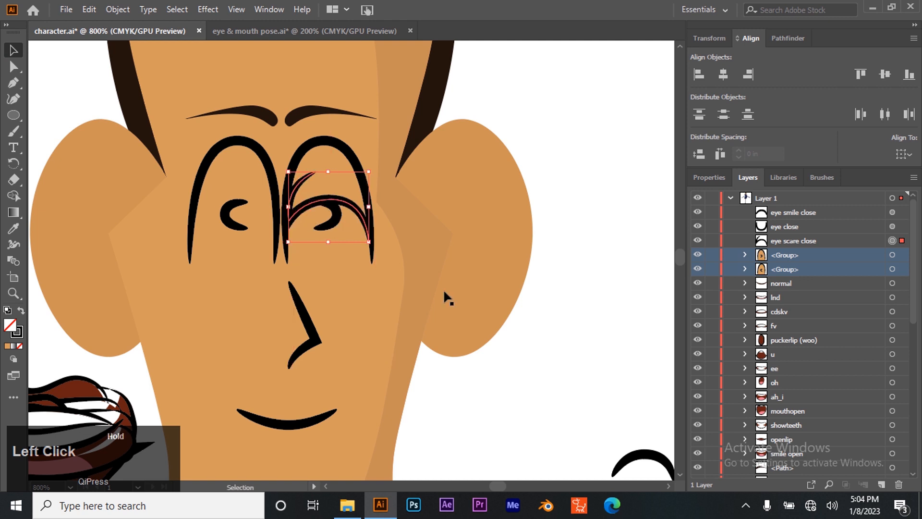
- Place the eye smile close and eye close poses over the right-hand eye and scale them to its outline
scroll(596, 364, down, 1)
drag(642, 405, 338, 131)
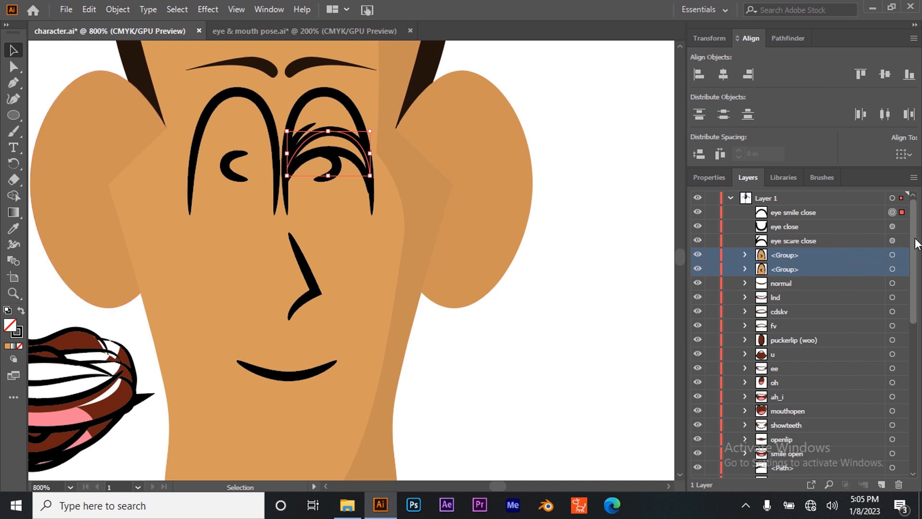
click(892, 226)
scroll(518, 312, down, 3)
drag(601, 438, 349, 124)
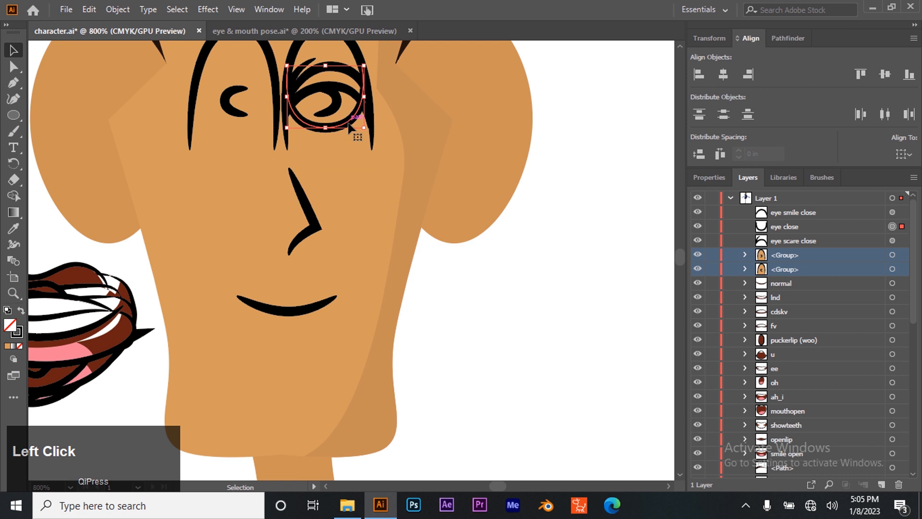
- Compare the closed-eye poses with the right-hand eye's group hidden by toggling eye close and eye scare close
click(698, 255)
click(698, 240)
click(699, 226)
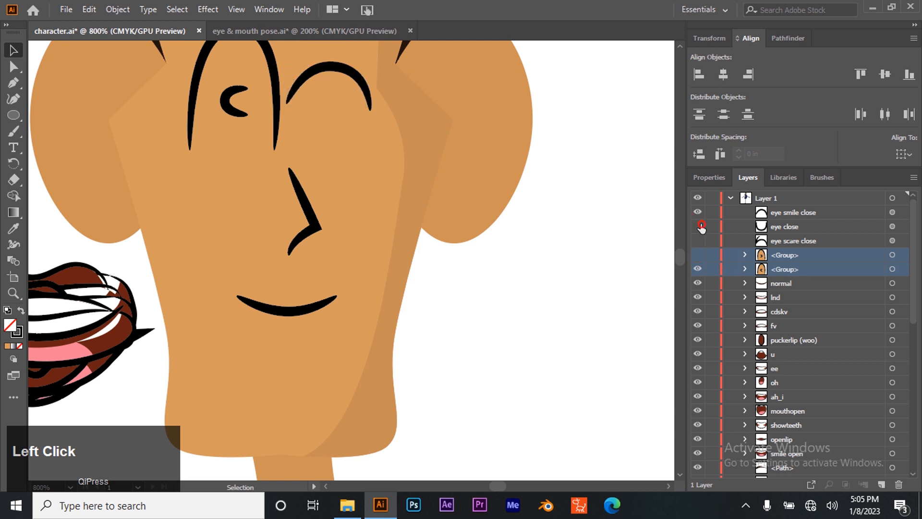
click(699, 226)
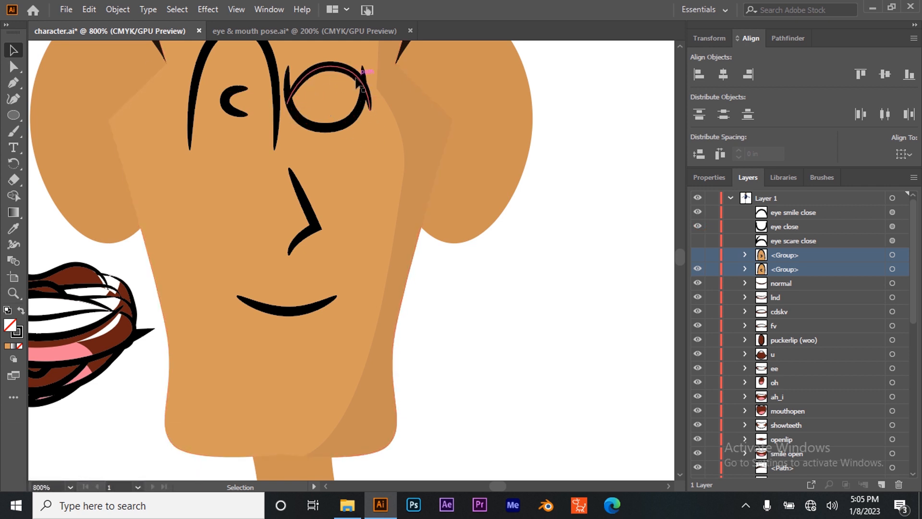
click(697, 241)
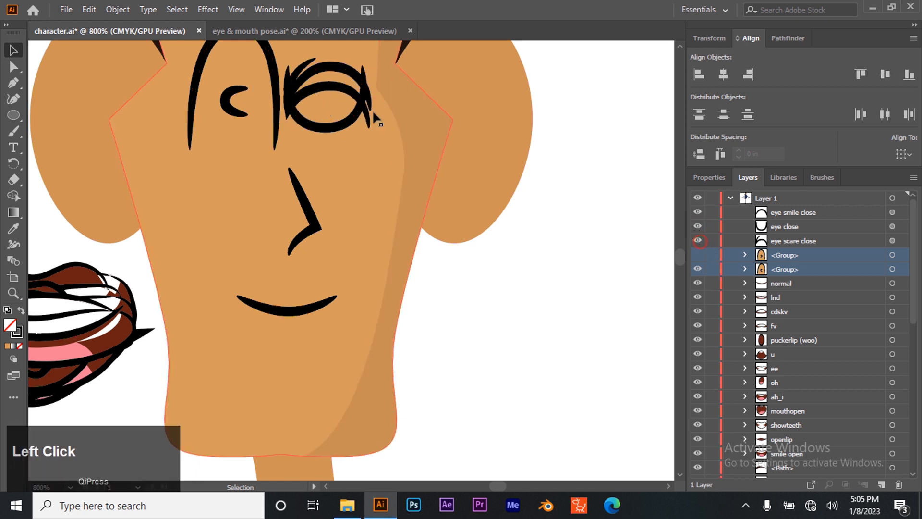
- Shift the eye close pose slightly to center it on the right-hand eye and show the eye's group again
click(322, 127)
drag(318, 128, 321, 127)
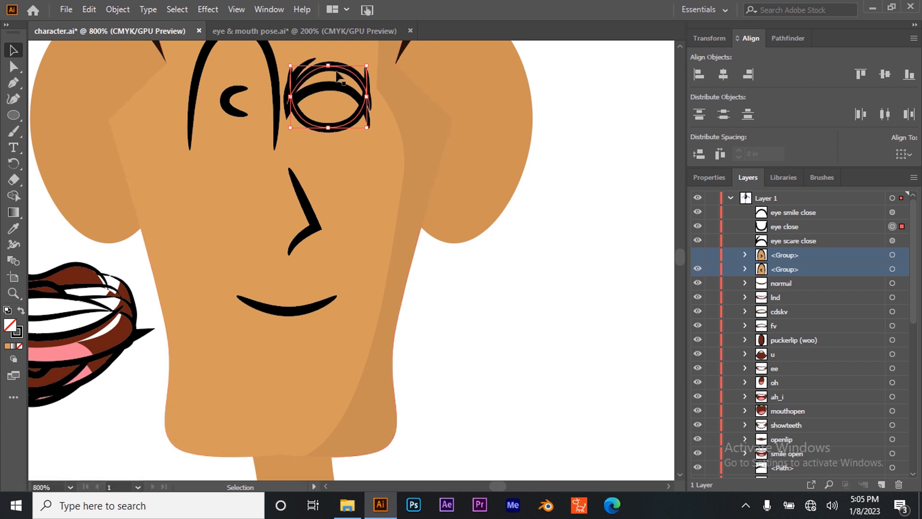
click(697, 257)
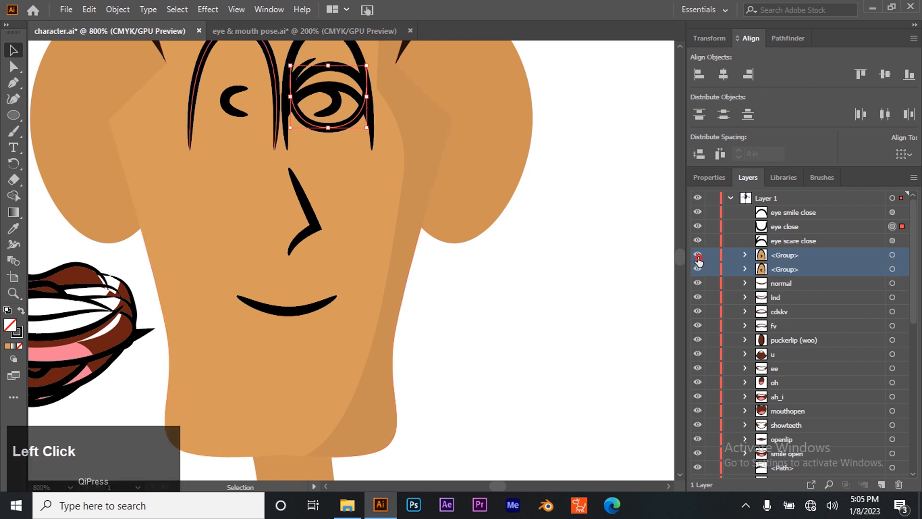
- Hide the right-hand eye's group and create a vertically reflected copy of its eye smile close, eye close and eye scare close poses
scroll(450, 327, up, 4)
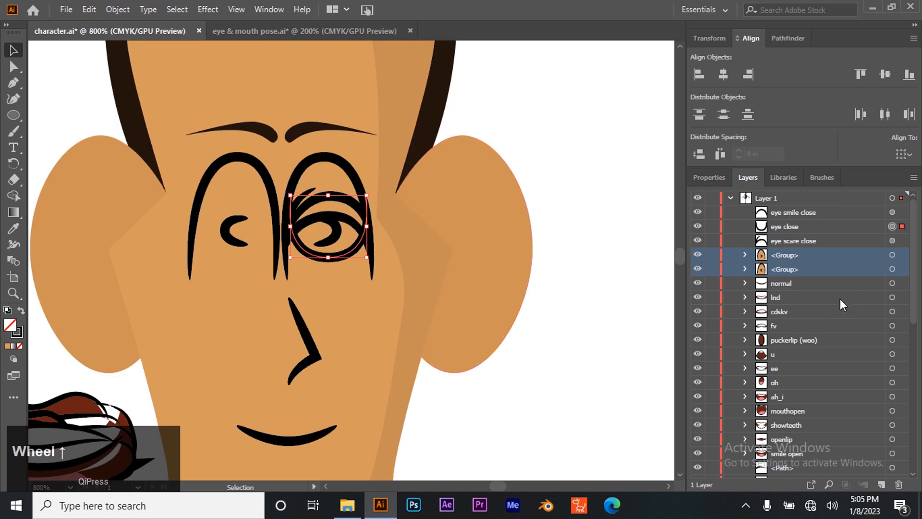
click(695, 259)
click(795, 227)
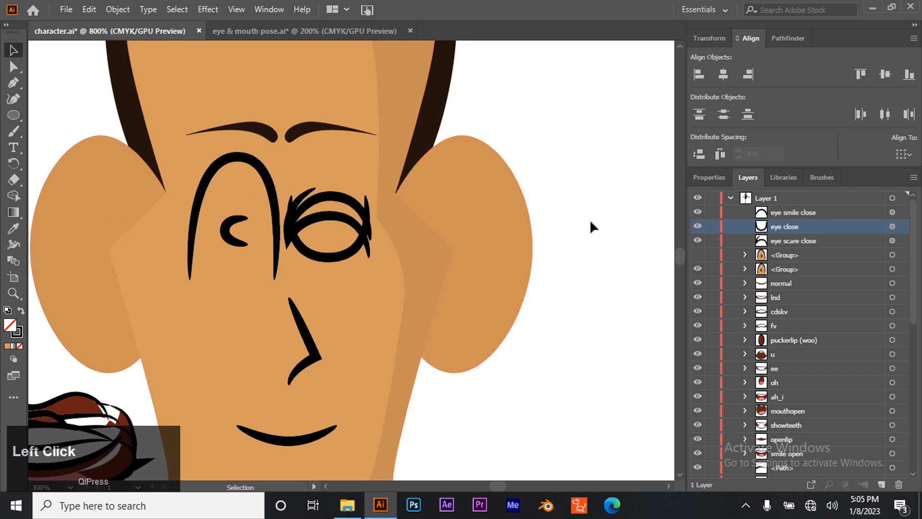
click(892, 215)
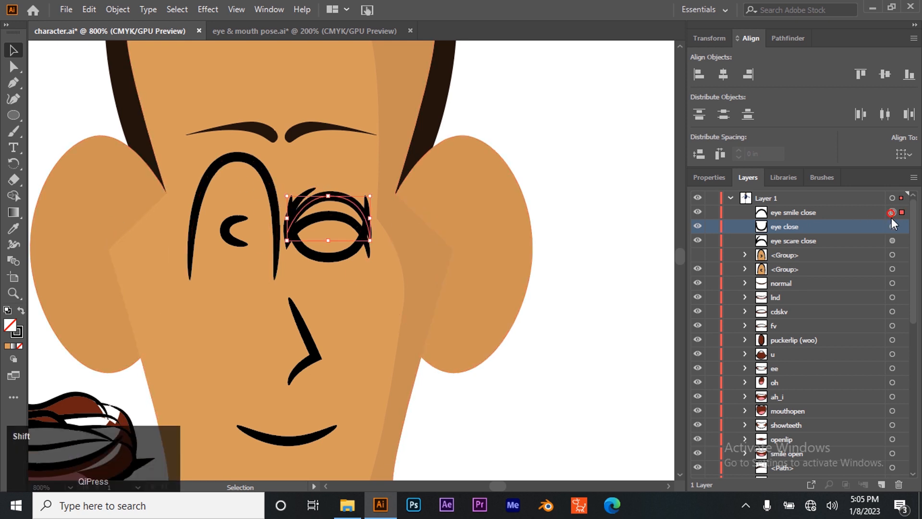
shift+click(893, 226)
shift+click(892, 241)
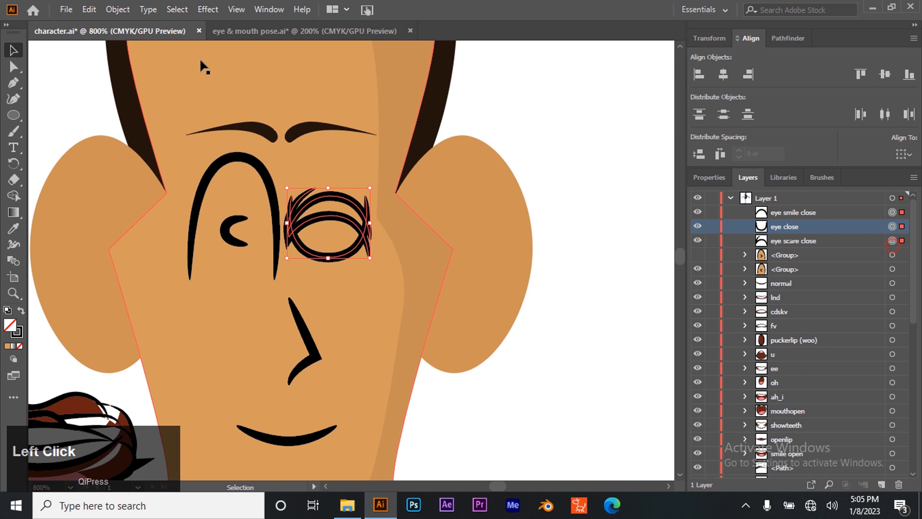
click(127, 8)
mouse_move(197, 21)
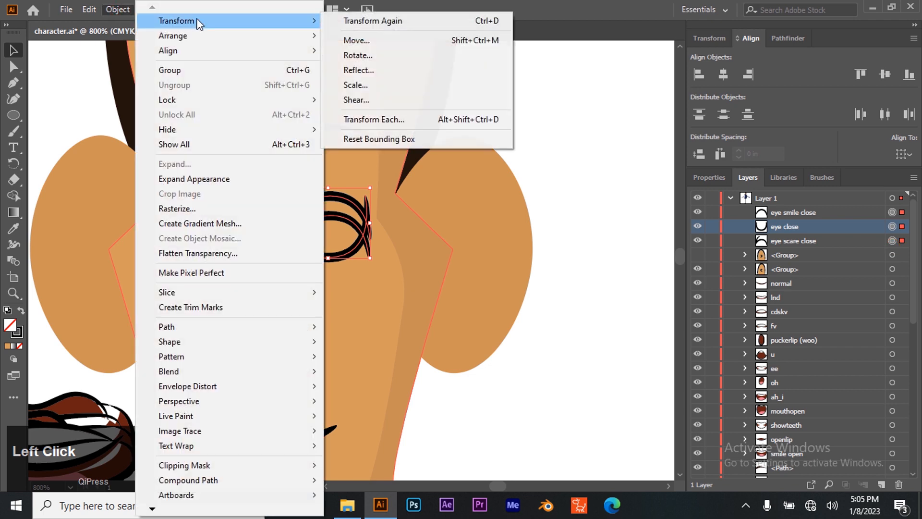
click(358, 70)
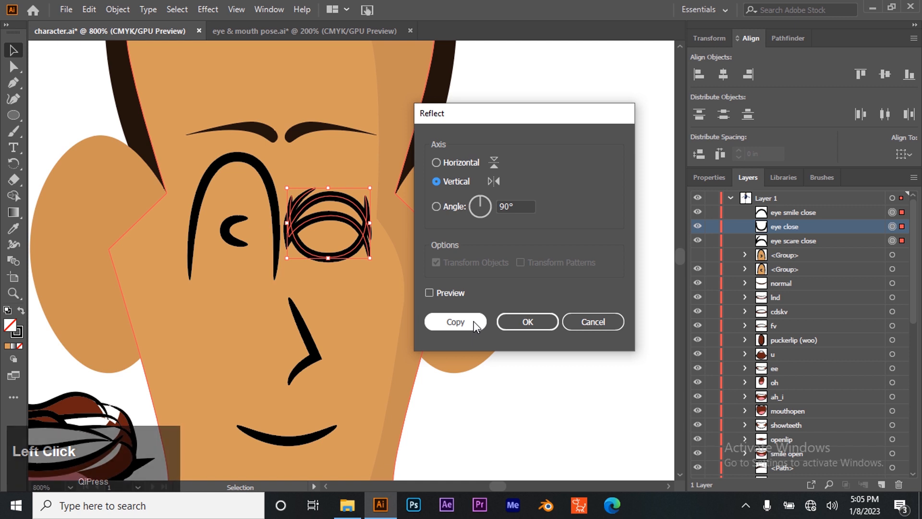
click(453, 322)
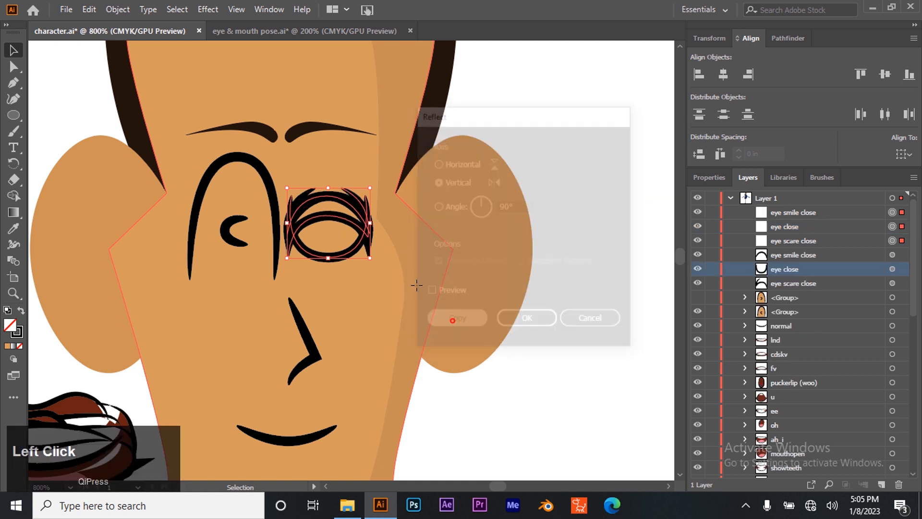
- Move the reflected closed-eye poses horizontally onto the left-hand eye and show the right-hand eye's group again
drag(342, 224, 249, 214)
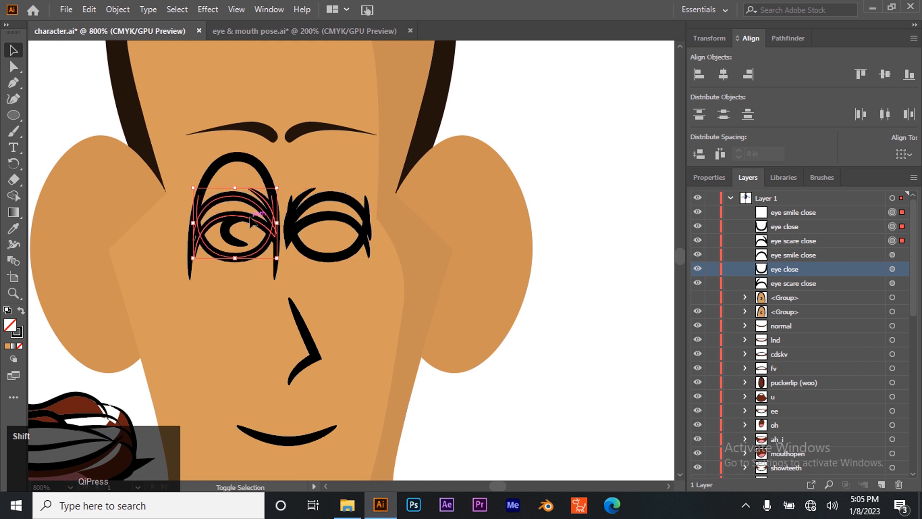
click(623, 206)
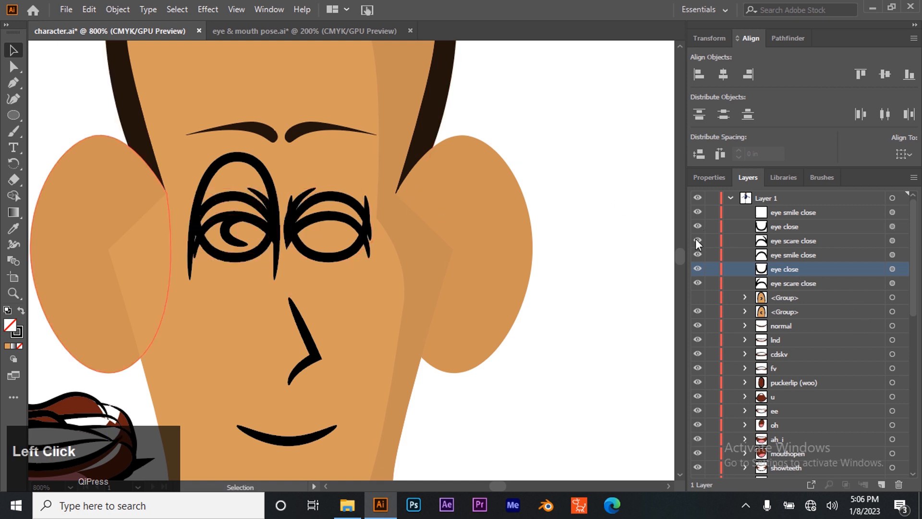
click(698, 297)
click(565, 201)
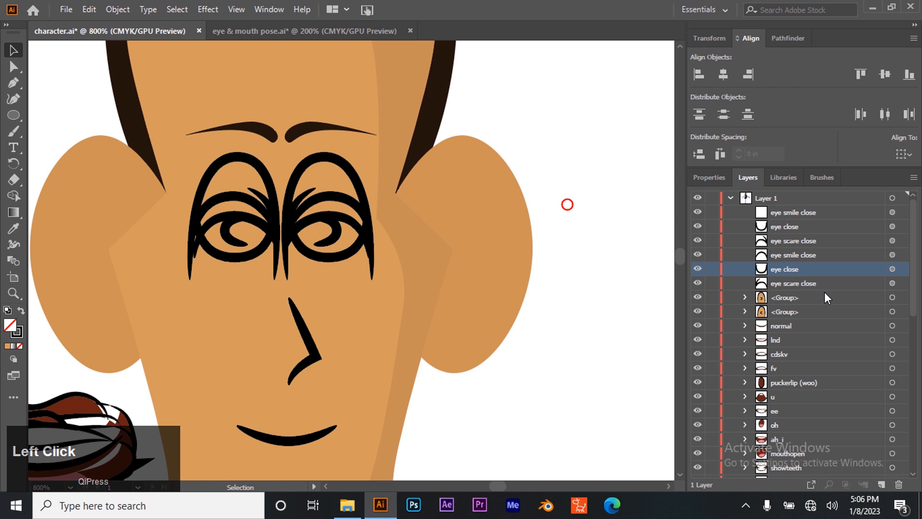
- Group the right-hand eye's open-eye group with its eye scare close, eye close and eye smile close poses
click(785, 300)
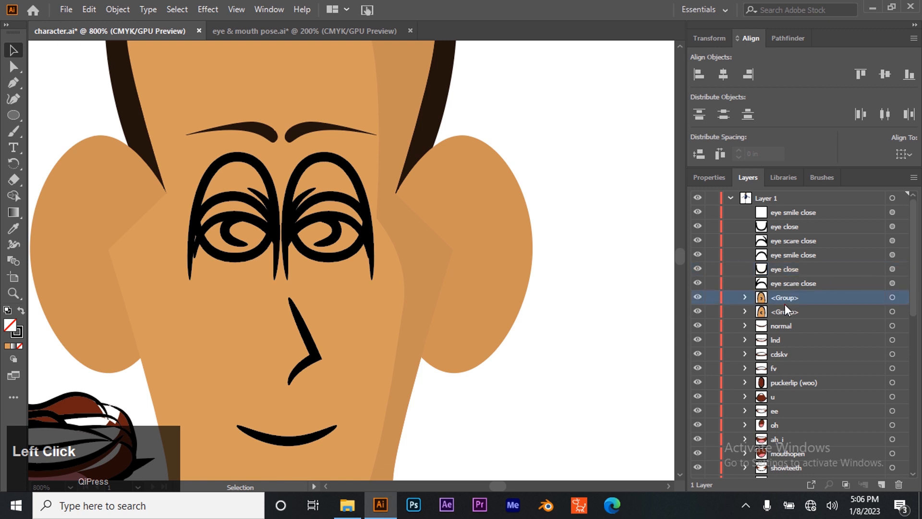
shift+click(892, 297)
shift+click(892, 282)
shift+click(892, 269)
shift+click(893, 254)
key(ctrl+g)
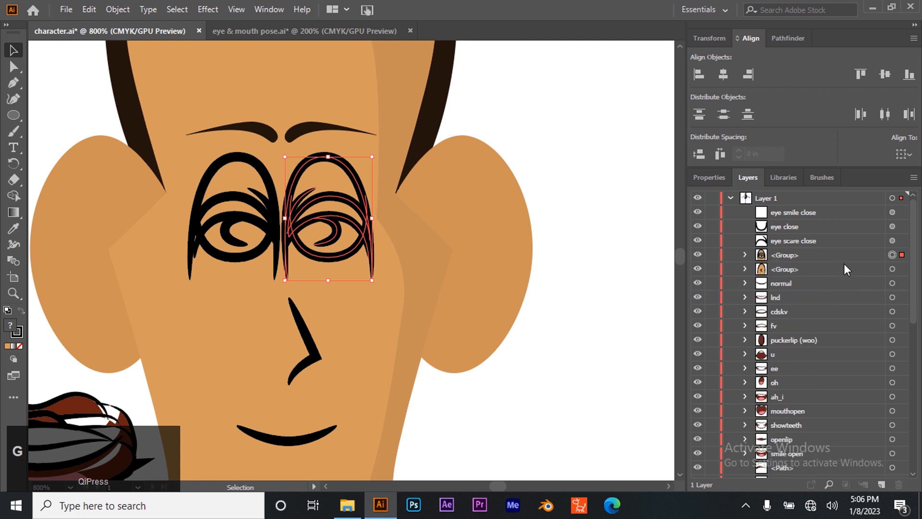
- Group the left-hand eye's open-eye group with its three reflected closed-eye poses
click(892, 241)
ctrl+click(893, 269)
ctrl+click(893, 226)
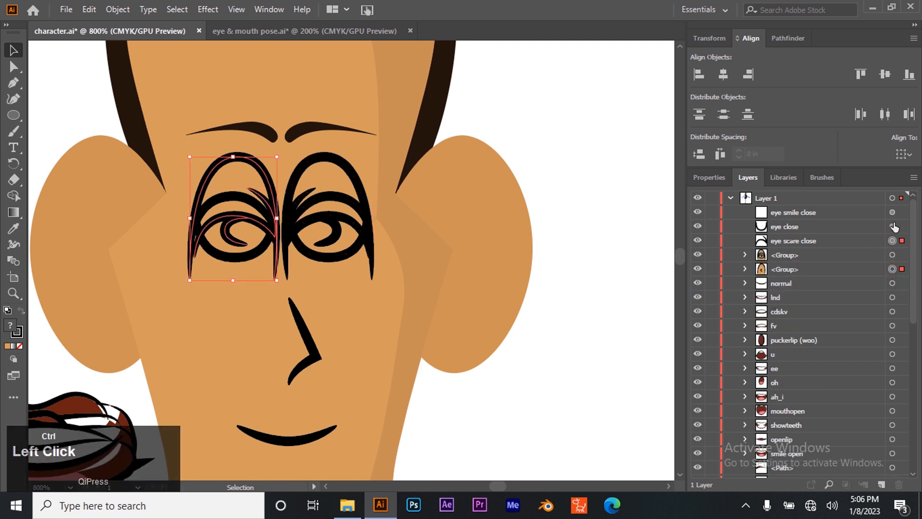
ctrl+click(892, 213)
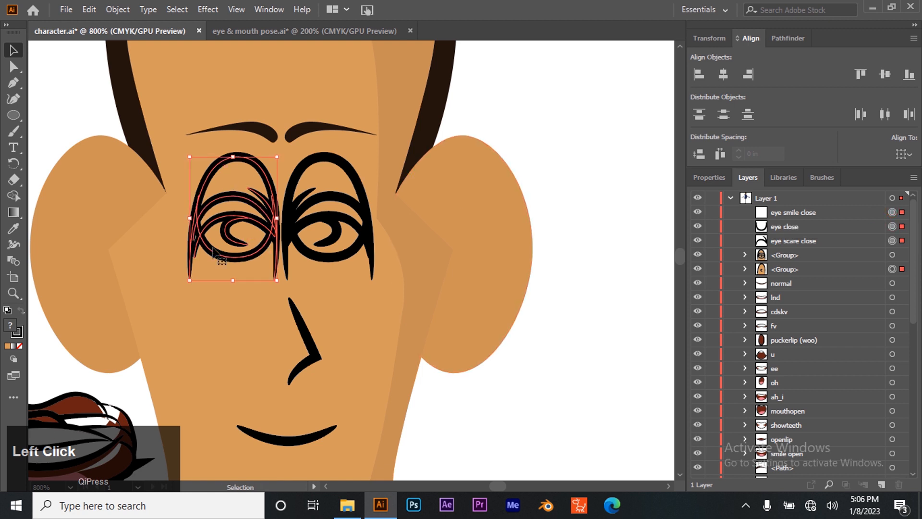
key(ctrl+g)
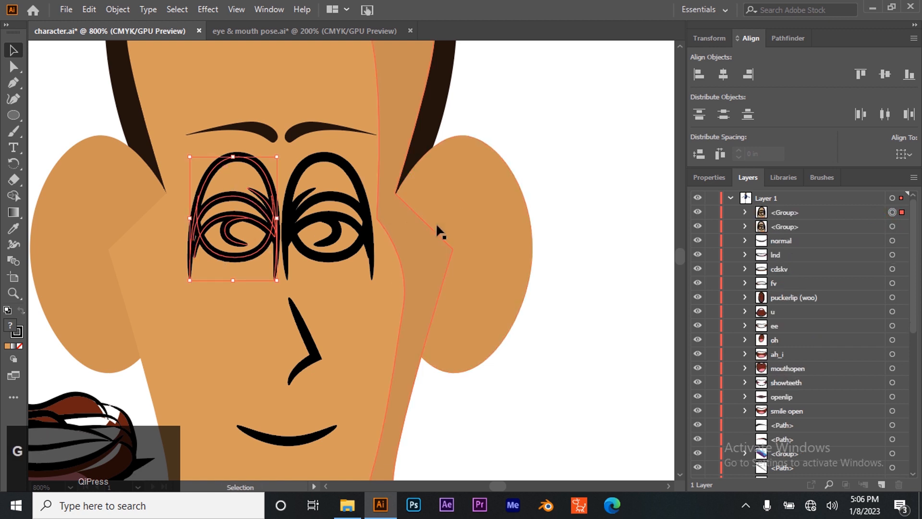
- Hide the eye smile close, eye close and eye scare close poses inside both eye groups
click(745, 212)
drag(698, 231, 699, 253)
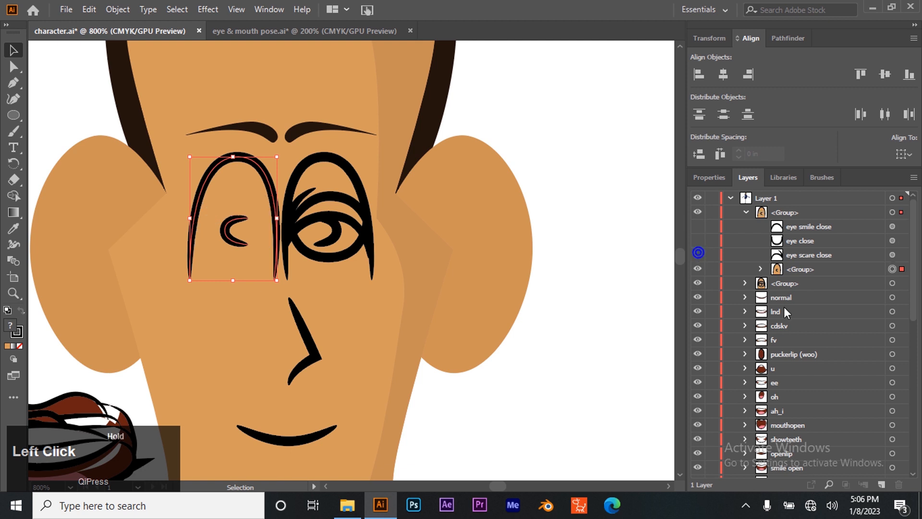
click(745, 283)
drag(698, 297, 698, 327)
click(560, 282)
- Collapse both eye groups in the layer list
key(z)
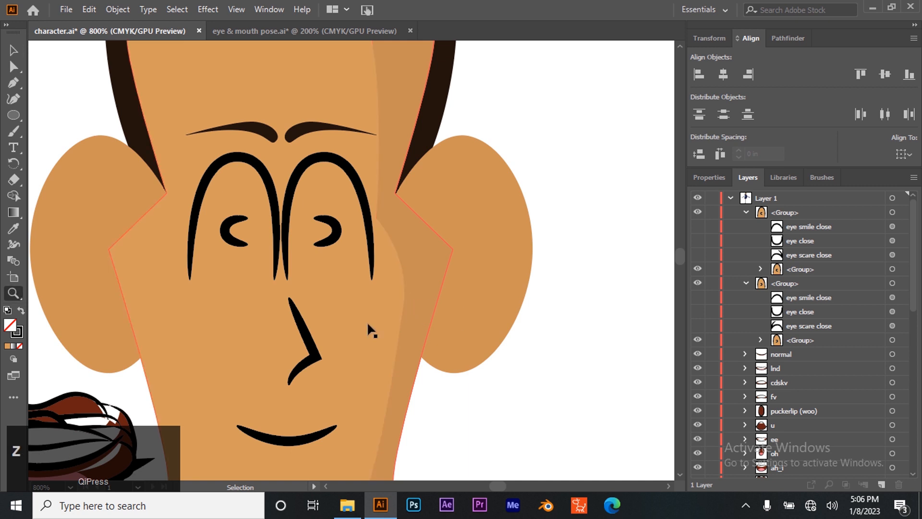
alt+click(317, 345)
alt+click(299, 327)
key(space)
drag(403, 279, 394, 308)
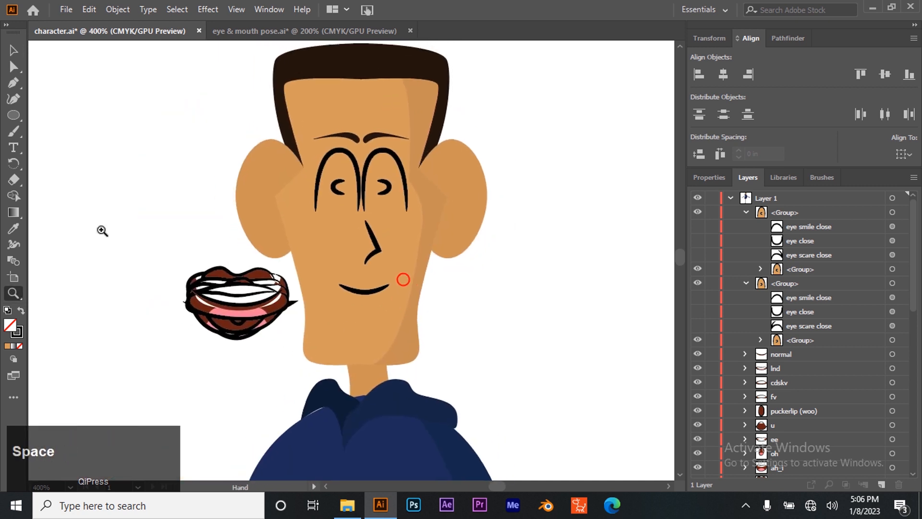
click(14, 50)
click(744, 282)
click(745, 212)
click(243, 328)
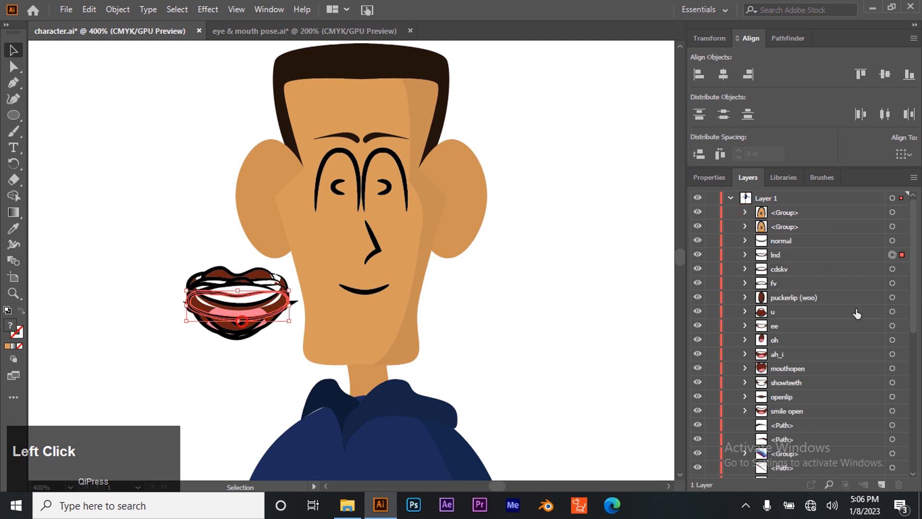
click(892, 240)
shift+click(892, 411)
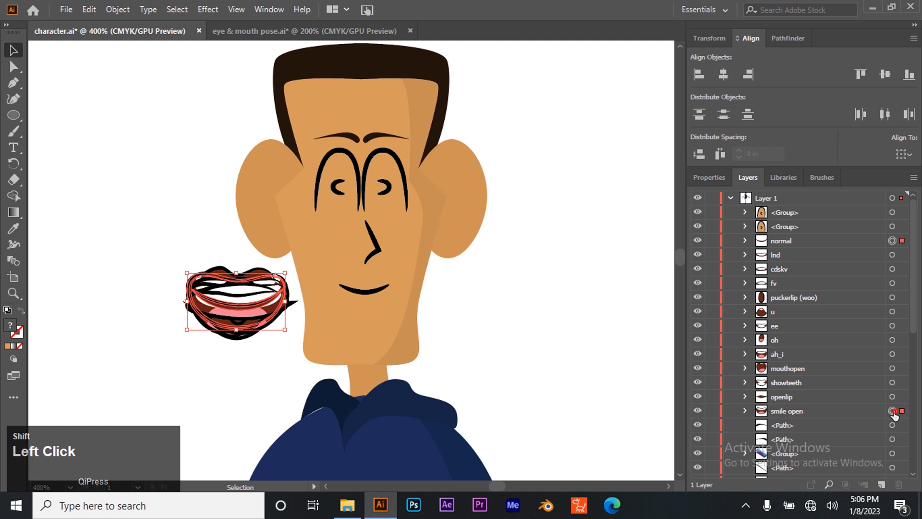
drag(240, 305, 341, 298)
key(ctrl+z)
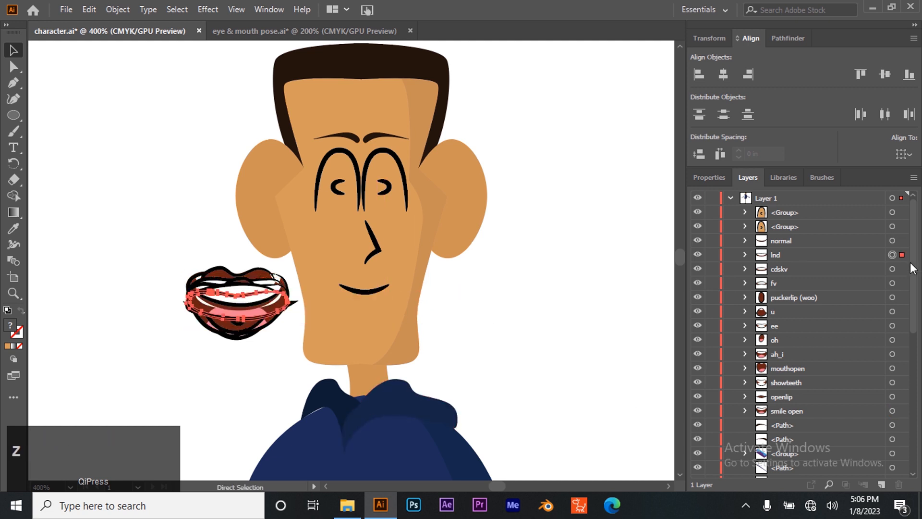
shift+click(892, 241)
shift+click(892, 269)
shift+click(893, 283)
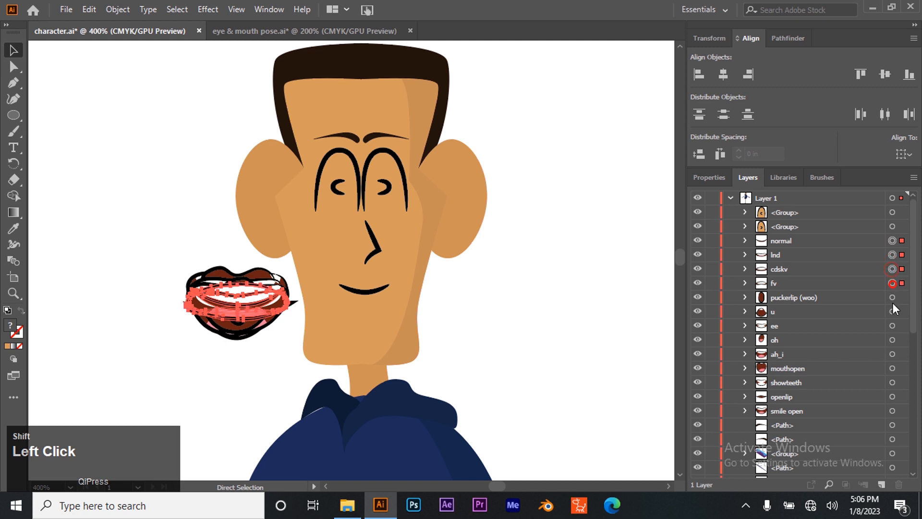
- Move all the mouth poses together onto the lower face and scale them down to fit over the existing mouth
key(v)
drag(127, 257, 255, 365)
drag(237, 301, 360, 299)
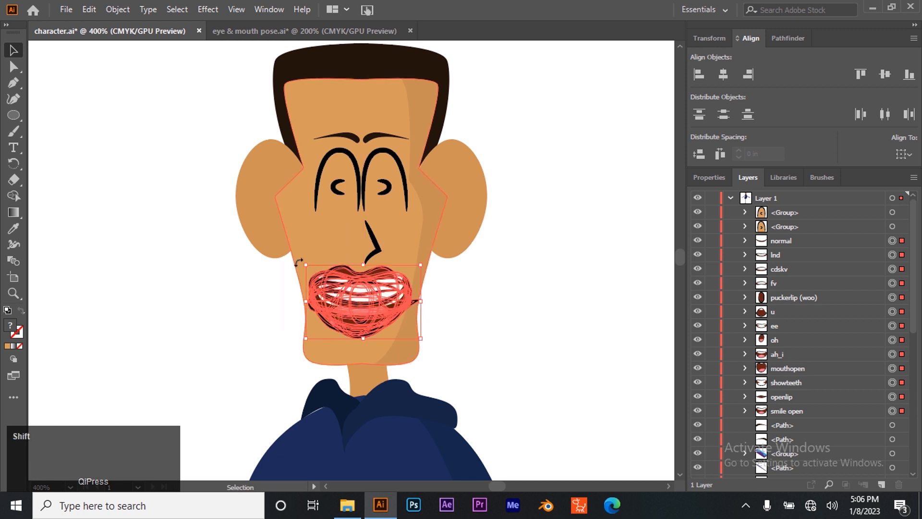
drag(306, 264, 332, 281)
mouse_move(368, 306)
mouse_down()
mouse_move(352, 277)
mouse_move(372, 298)
mouse_up()
click(501, 318)
- Hide every mouth pose except normal and delete the character's original mouth line
drag(697, 254, 697, 370)
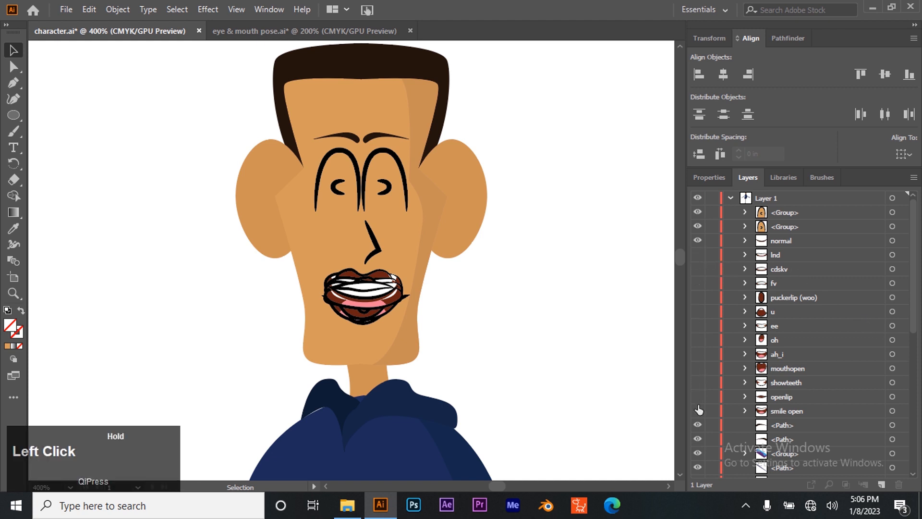
drag(698, 405, 699, 406)
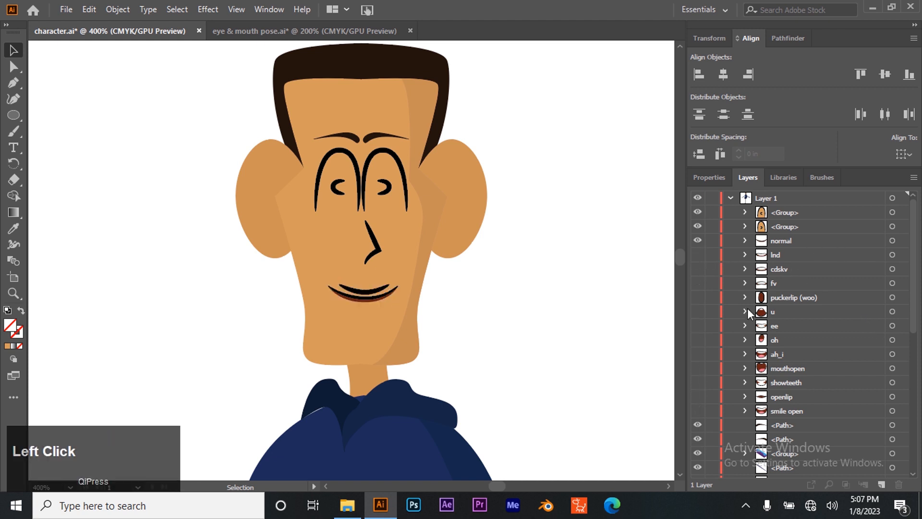
click(353, 287)
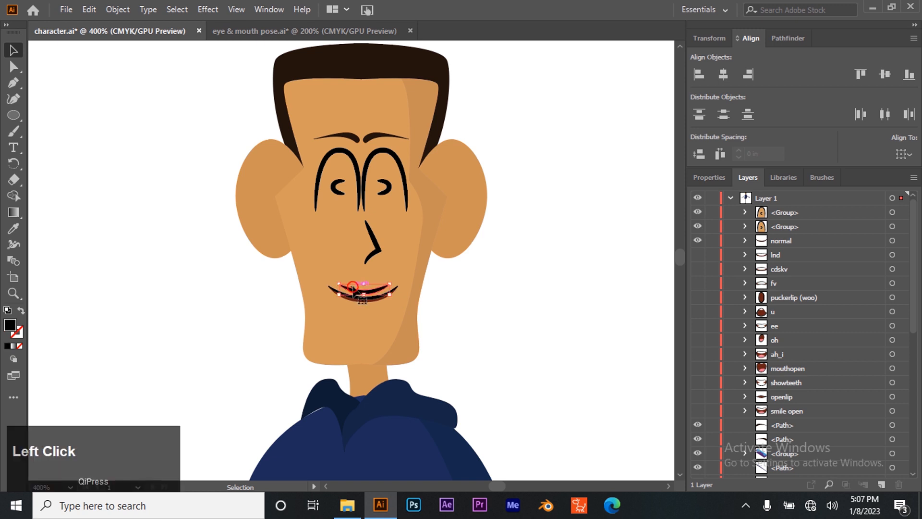
key(Delete)
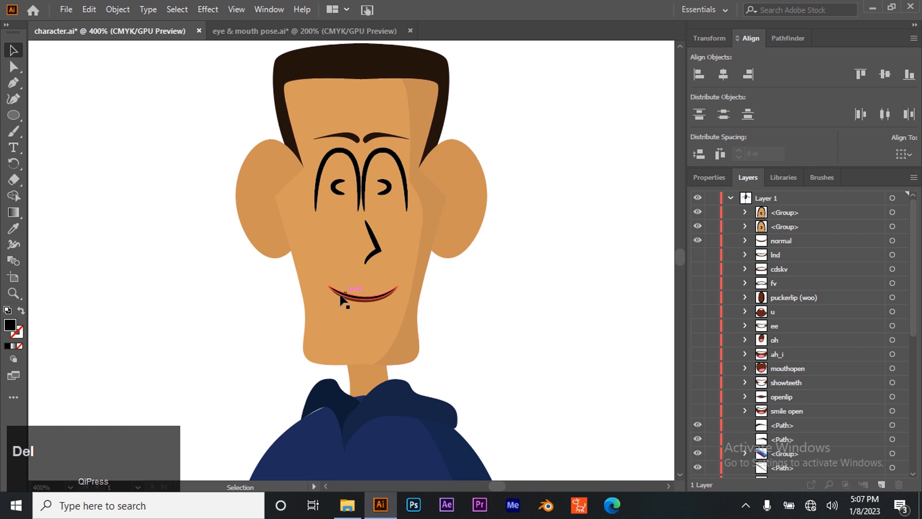
- Hide the normal mouth and preview the lnd, fv and puckerlip (woo) poses one at a time on the face
click(697, 241)
click(696, 255)
click(695, 254)
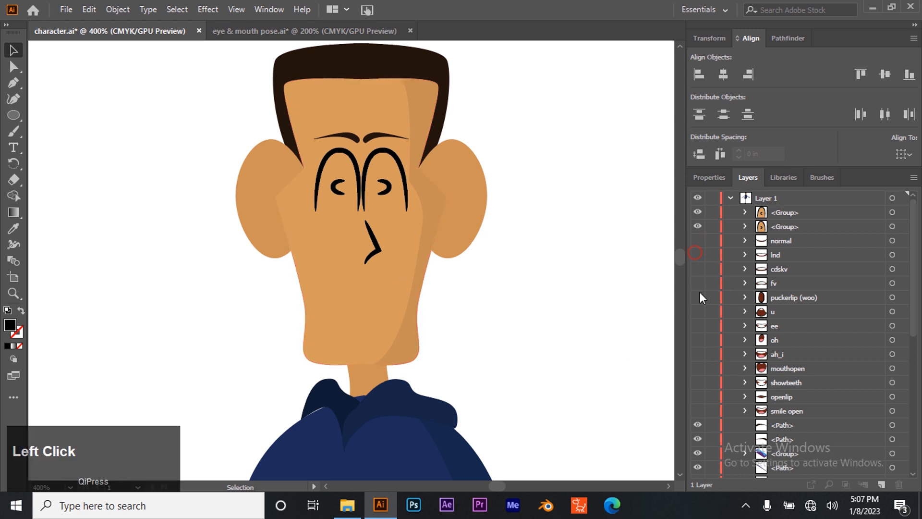
click(697, 283)
click(697, 284)
click(698, 298)
click(697, 300)
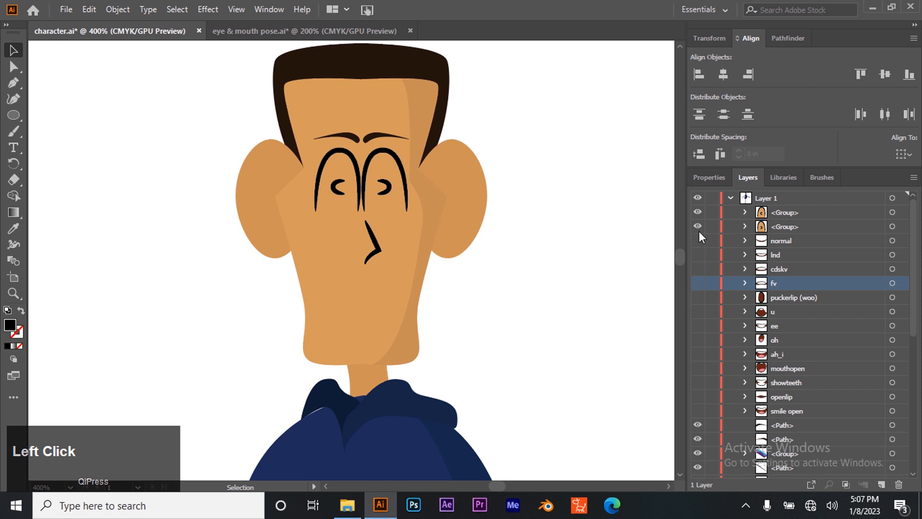
- Show all the mouth poses from normal to smile open and shift them together slightly up toward the nose
drag(697, 240, 698, 412)
click(892, 241)
shift+click(892, 254)
shift+click(892, 269)
shift+click(892, 283)
shift+click(892, 297)
shift+click(893, 311)
shift+click(892, 325)
shift+click(892, 340)
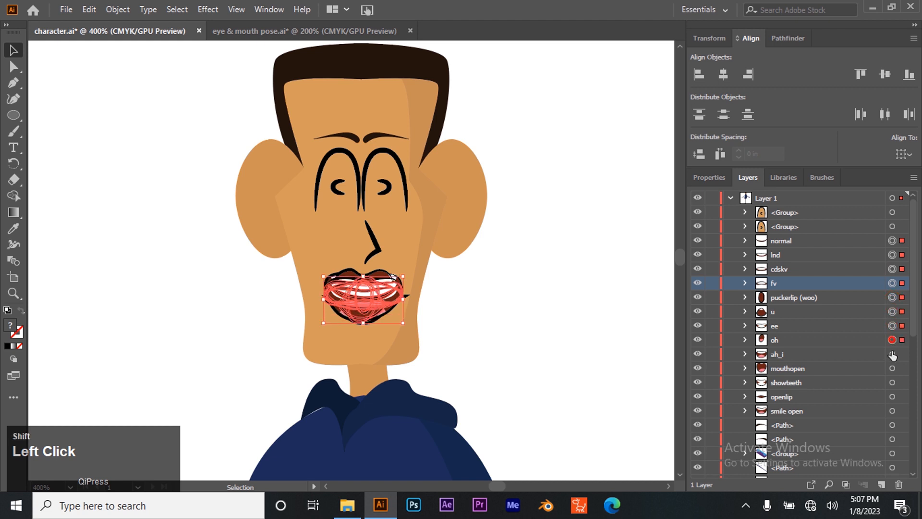
shift+click(892, 368)
shift+click(892, 382)
shift+click(893, 397)
shift+click(892, 412)
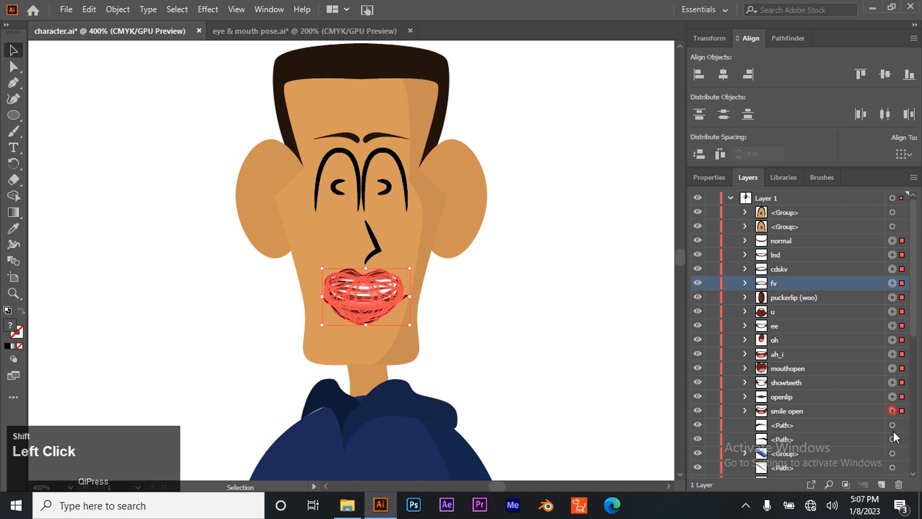
drag(371, 300, 371, 292)
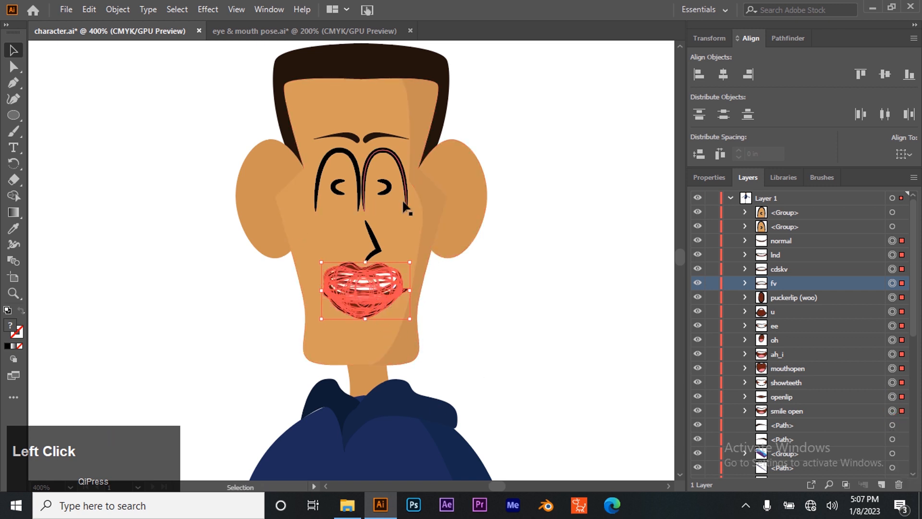
- Nudge the nose line slightly up and to the left so it sits centred just above the mouth poses
click(379, 242)
drag(371, 233, 373, 228)
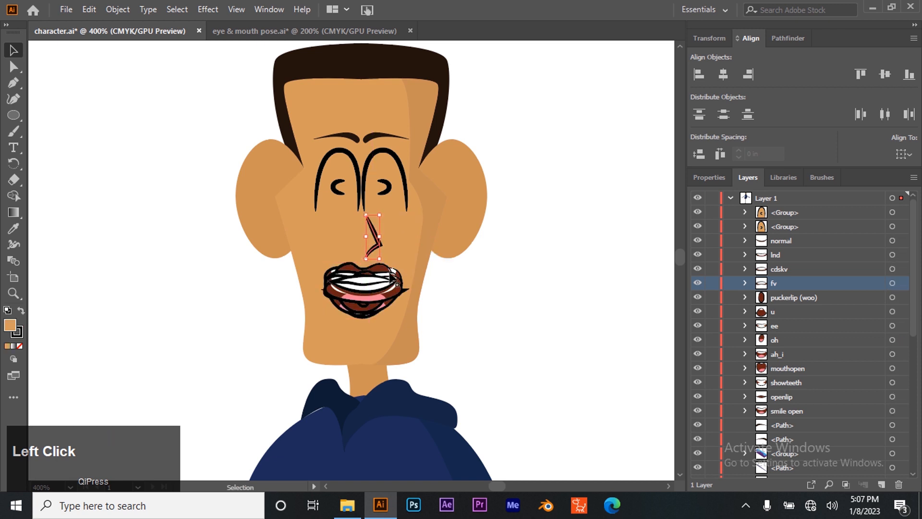
click(14, 293)
click(364, 239)
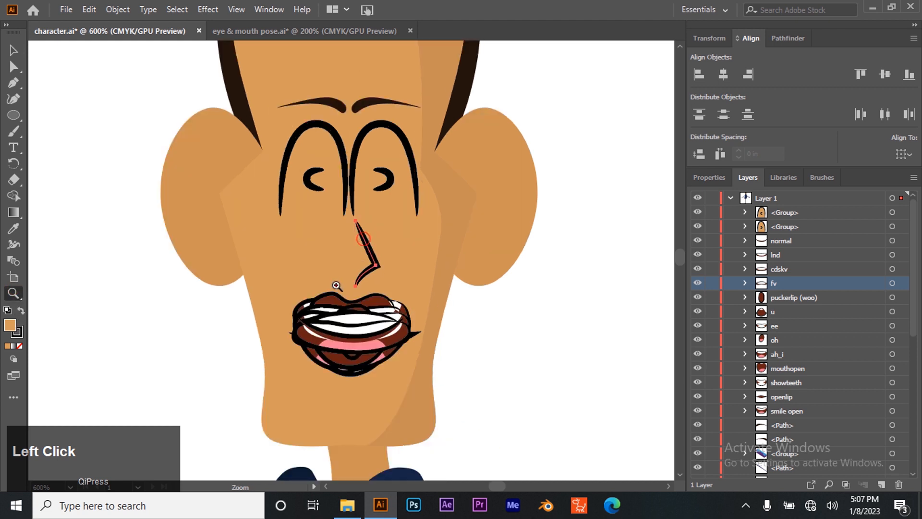
click(336, 286)
click(362, 292)
click(13, 49)
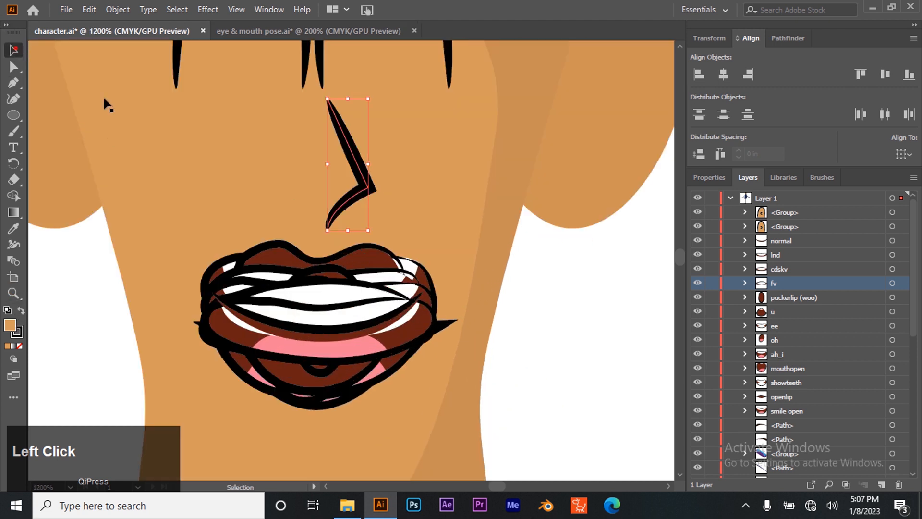
drag(344, 153, 336, 158)
click(534, 351)
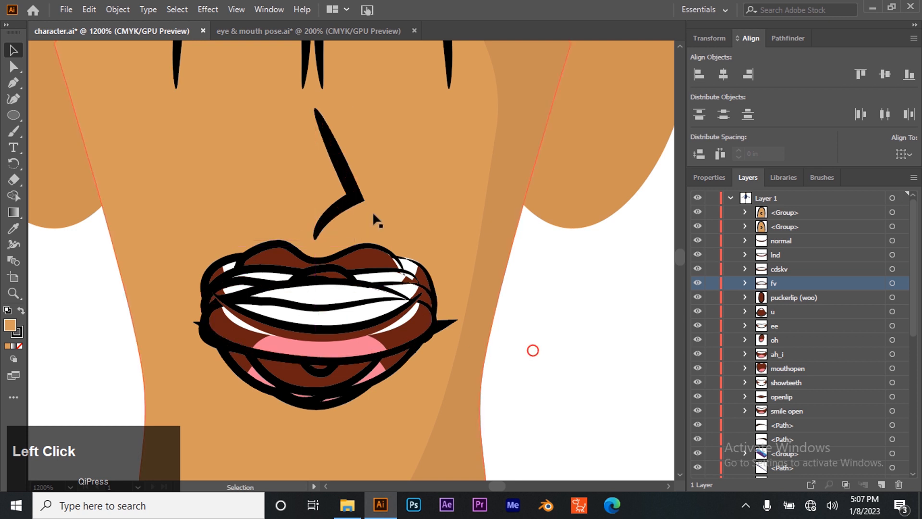
- Group all the mouth poses from normal to smile open together
key(z)
alt+click(334, 261)
alt+click(324, 259)
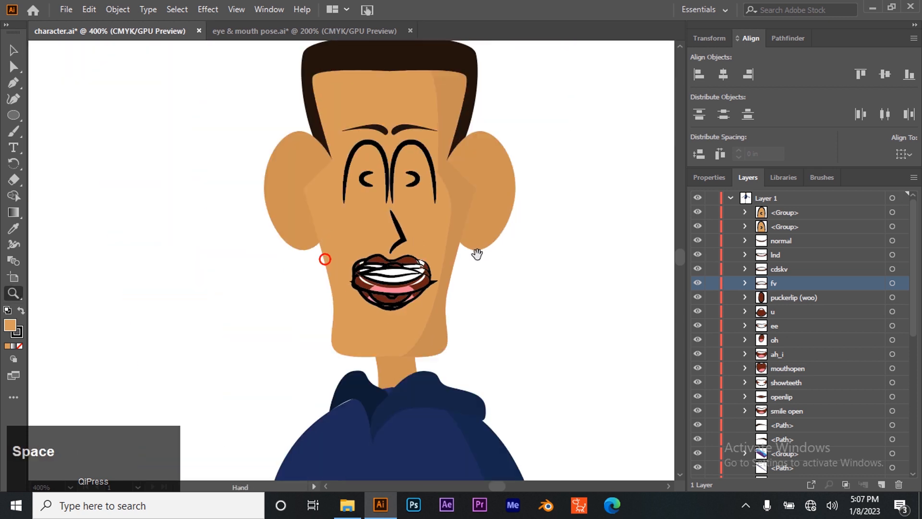
drag(397, 254, 357, 296)
click(13, 53)
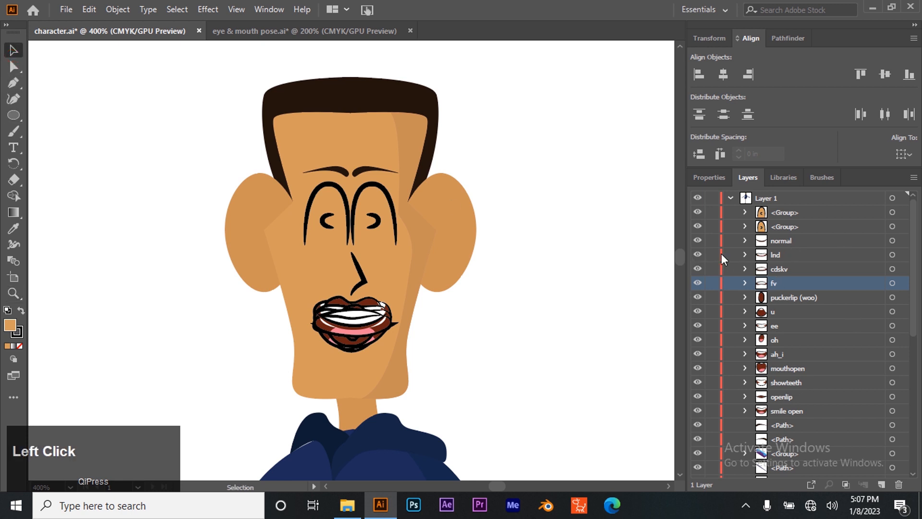
shift+click(892, 240)
shift+click(892, 255)
shift+click(891, 268)
shift+click(892, 283)
shift+click(892, 297)
shift+click(892, 312)
shift+click(892, 325)
shift+click(891, 339)
shift+click(891, 353)
shift+click(891, 368)
shift+click(891, 382)
shift+click(891, 397)
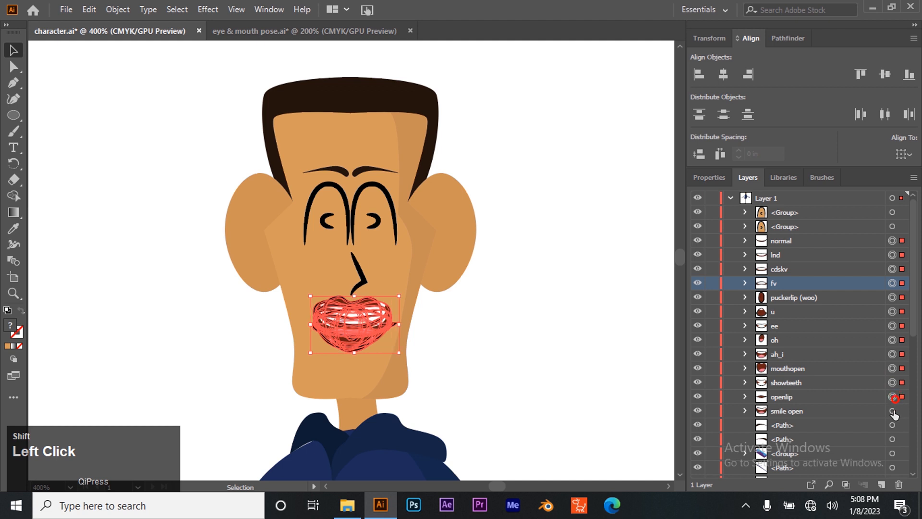
shift+click(892, 411)
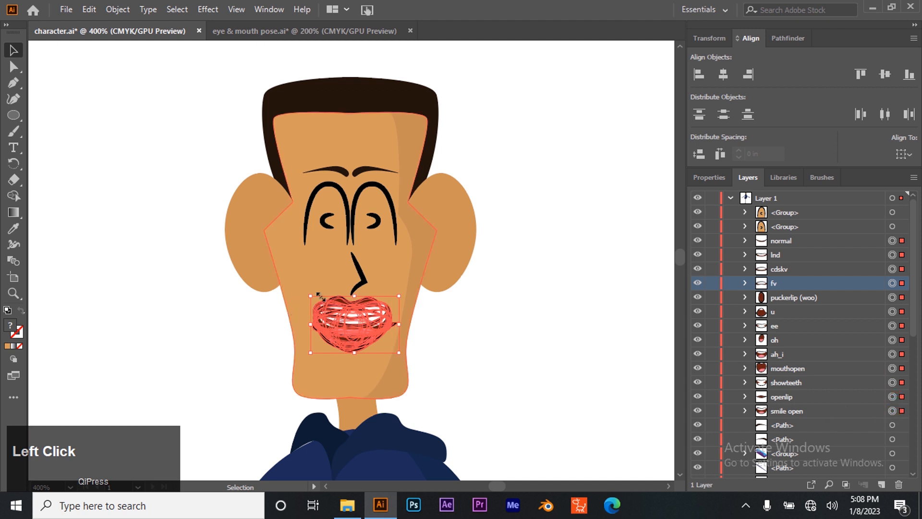
key(ctrl+g)
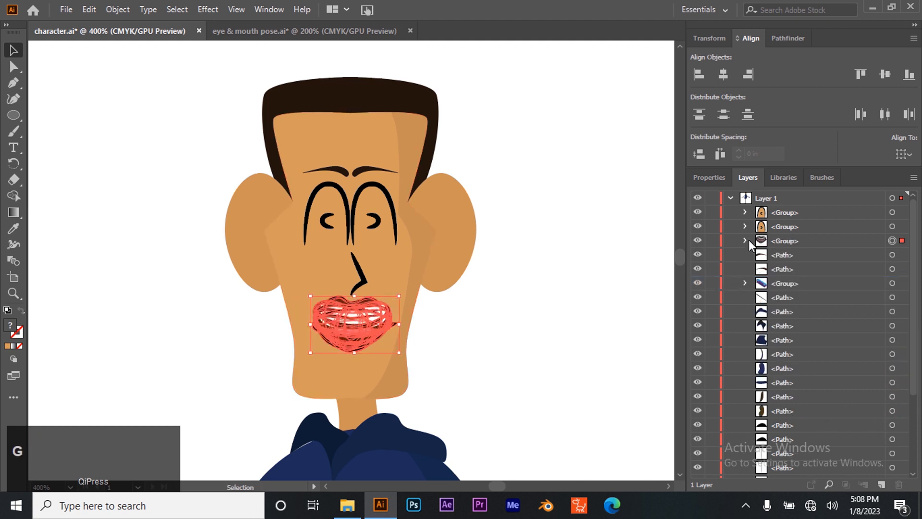
- Hide every pose inside the mouth group except normal, collapse the group and deselect the artwork
click(747, 240)
drag(694, 321, 699, 429)
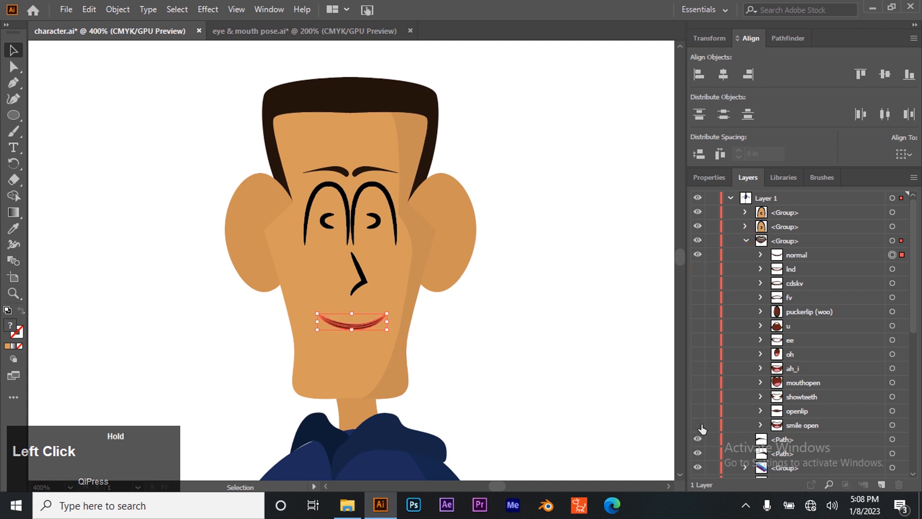
click(746, 239)
click(488, 293)
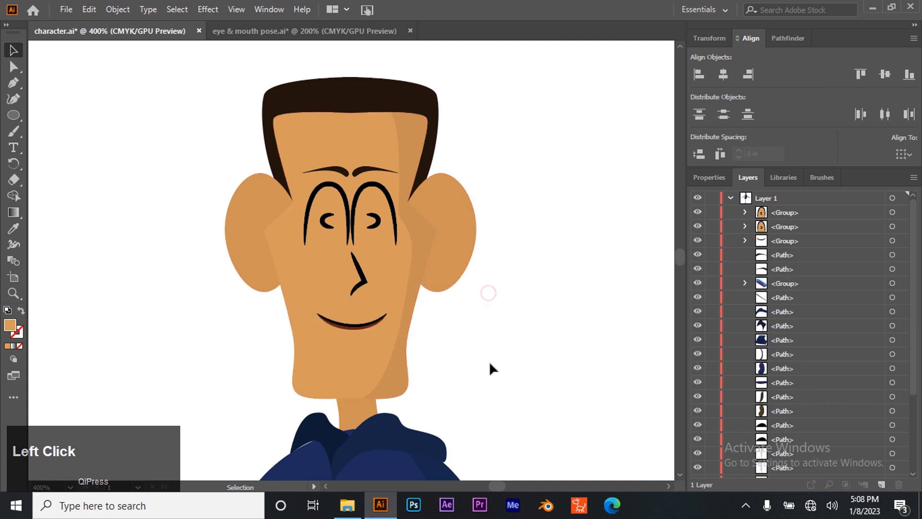
- Examine the whole character from head to legs with the normal mouth in place
key(z)
alt+click(455, 386)
alt+click(455, 386)
alt+click(408, 301)
alt+click(407, 301)
key(space)
drag(216, 317, 380, 290)
key(z)
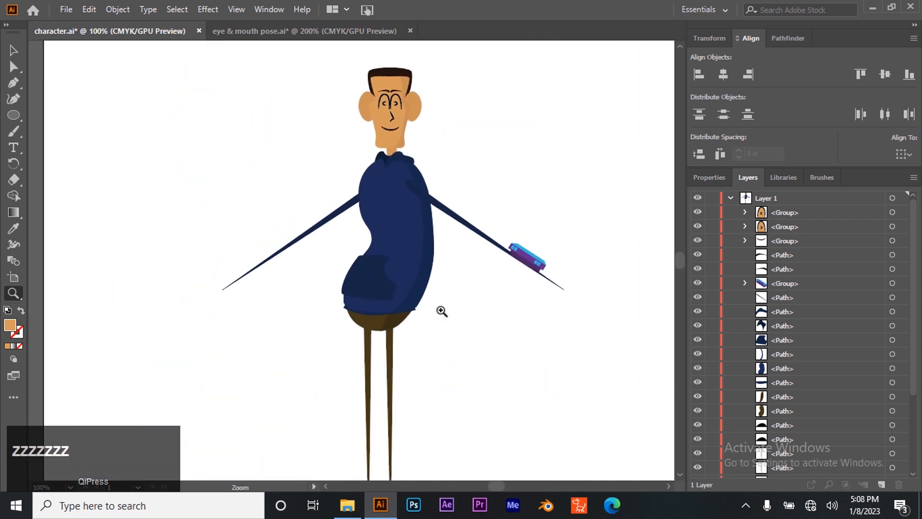
click(12, 50)
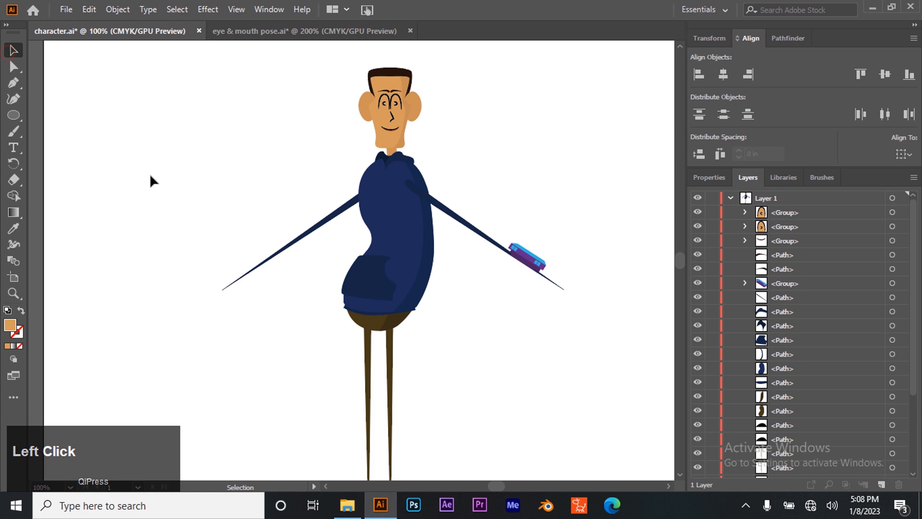